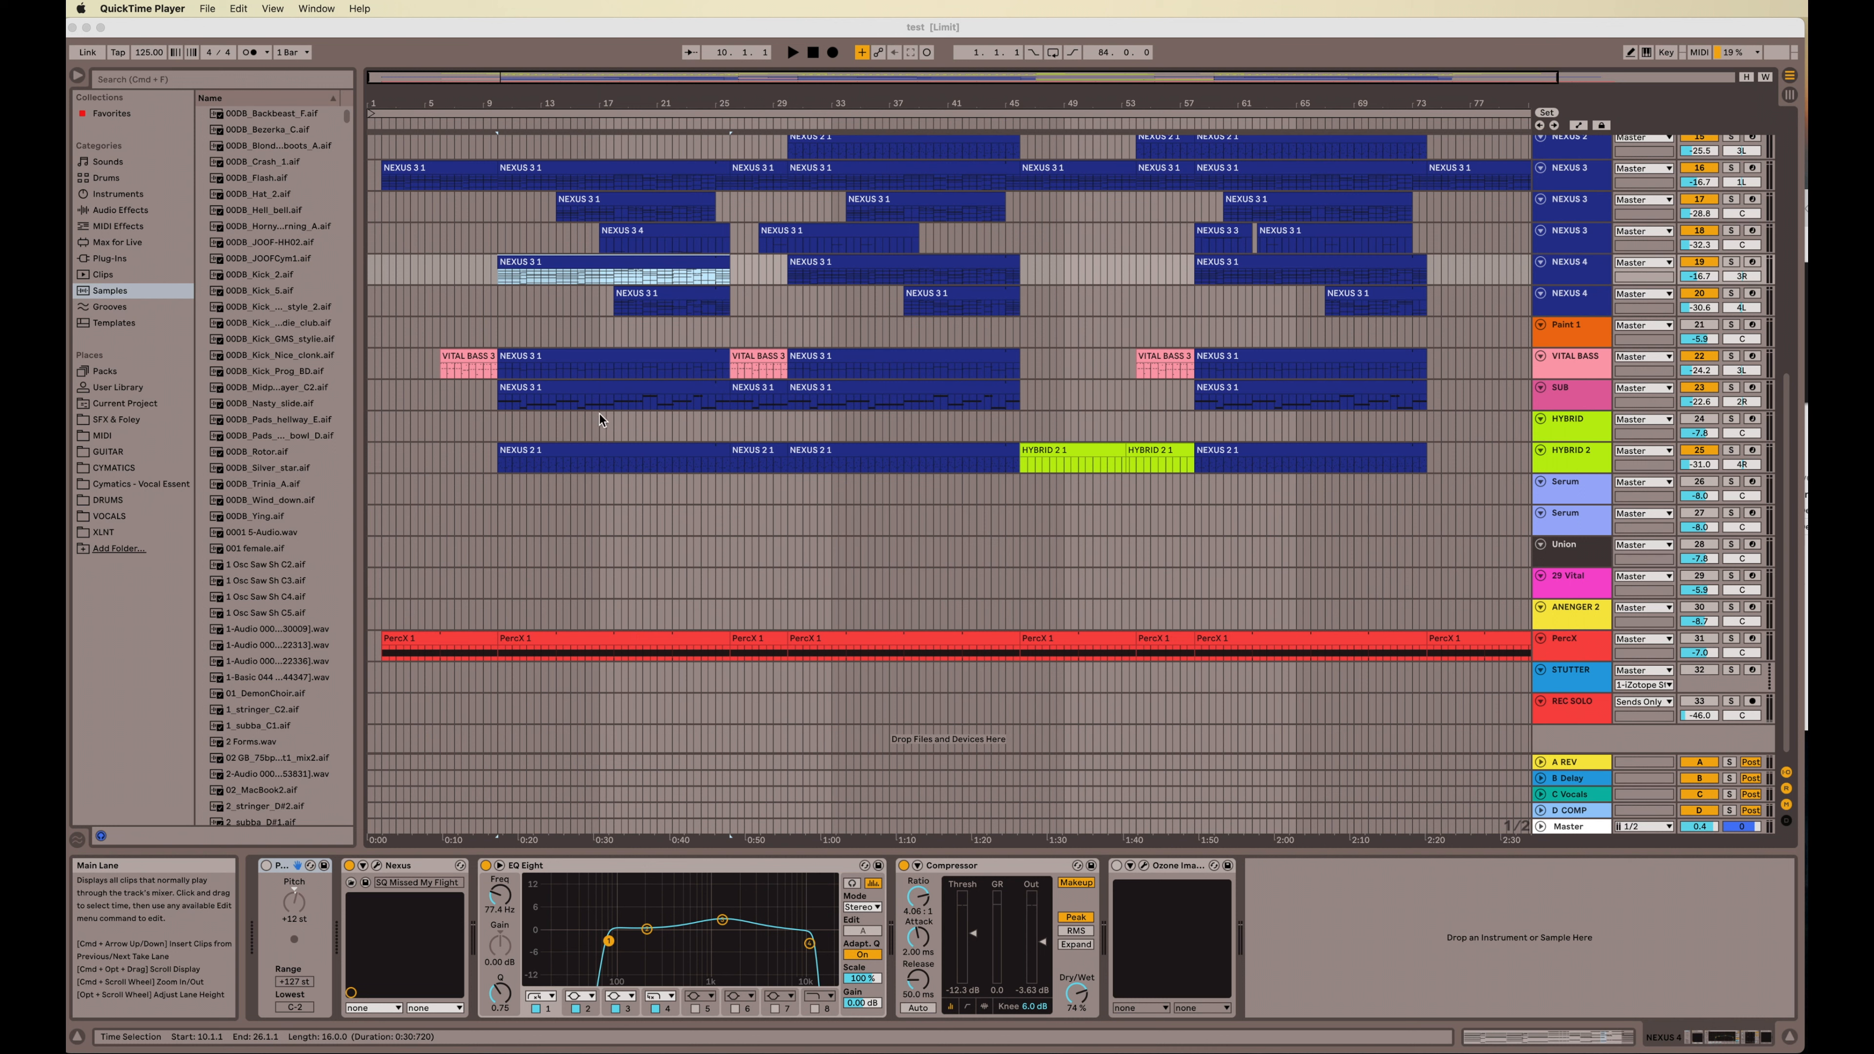
Step: Play the arrangement from the NEXUS clip that starts at bar 10 and stop the playback after a few bars
left_click(533, 266)
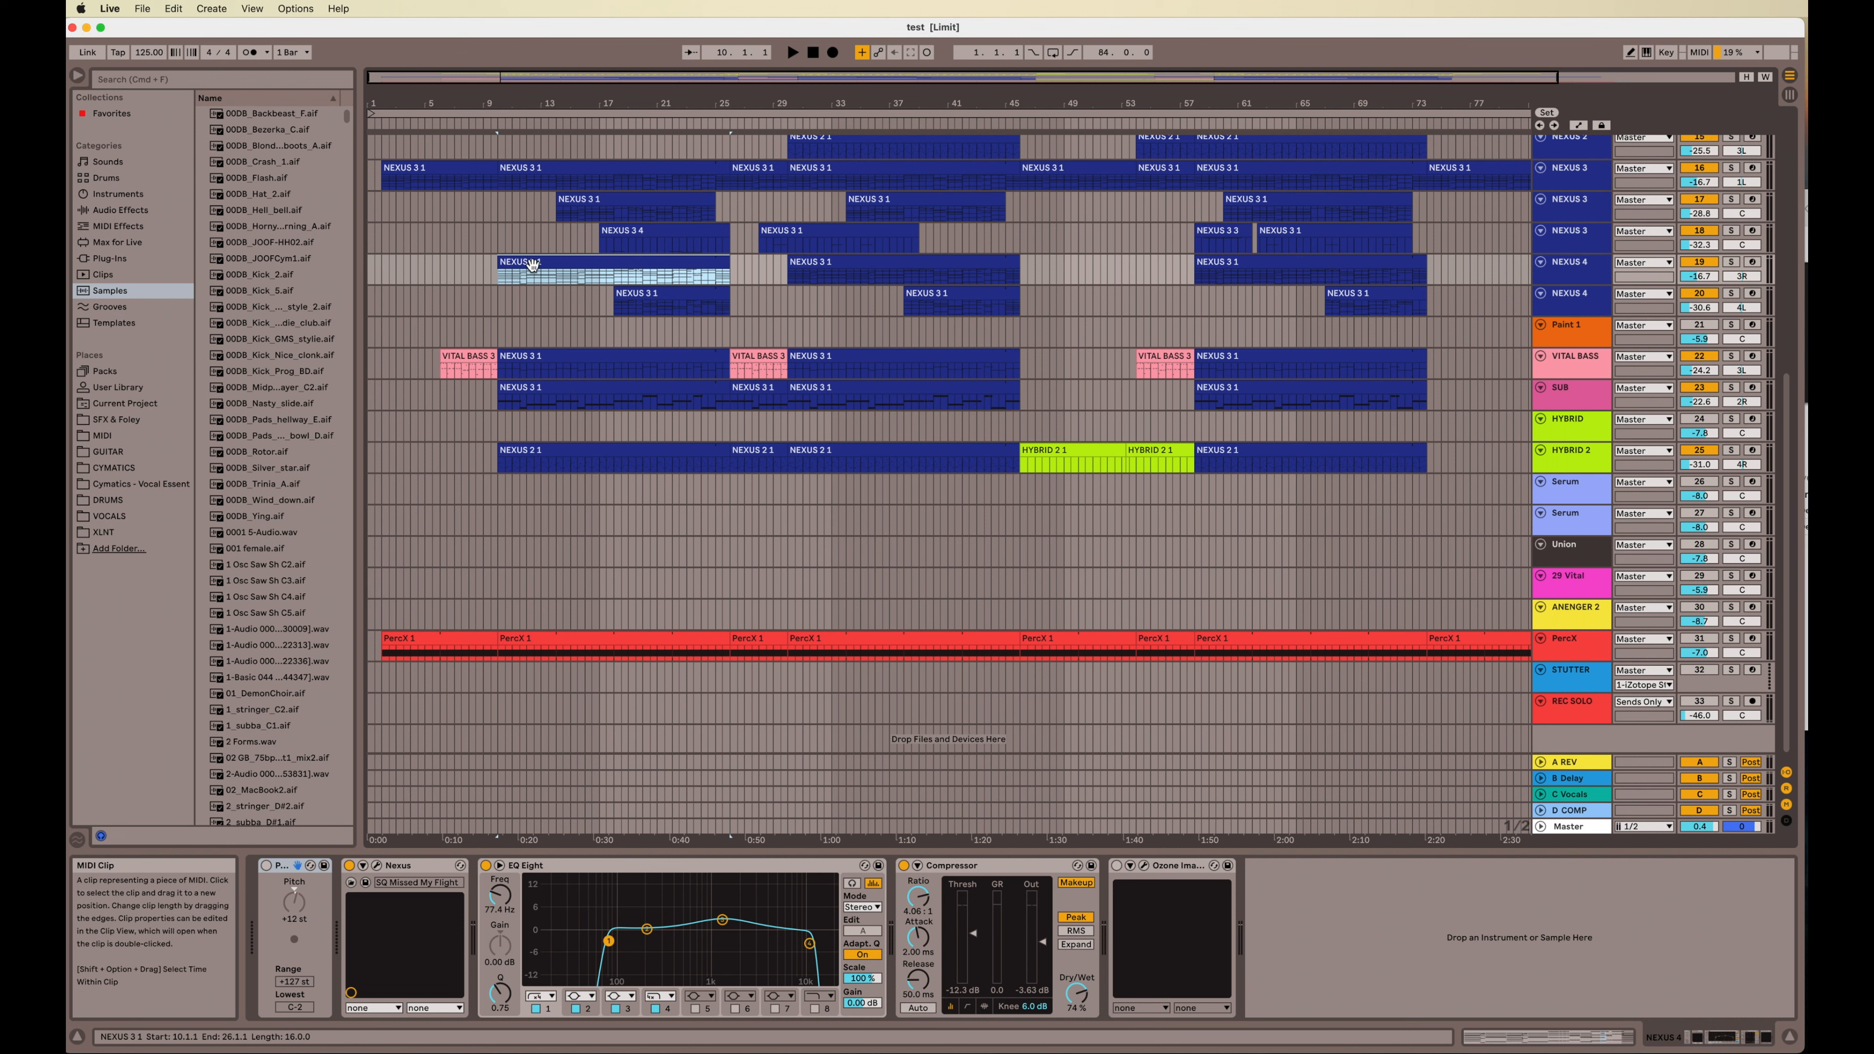
key("space")
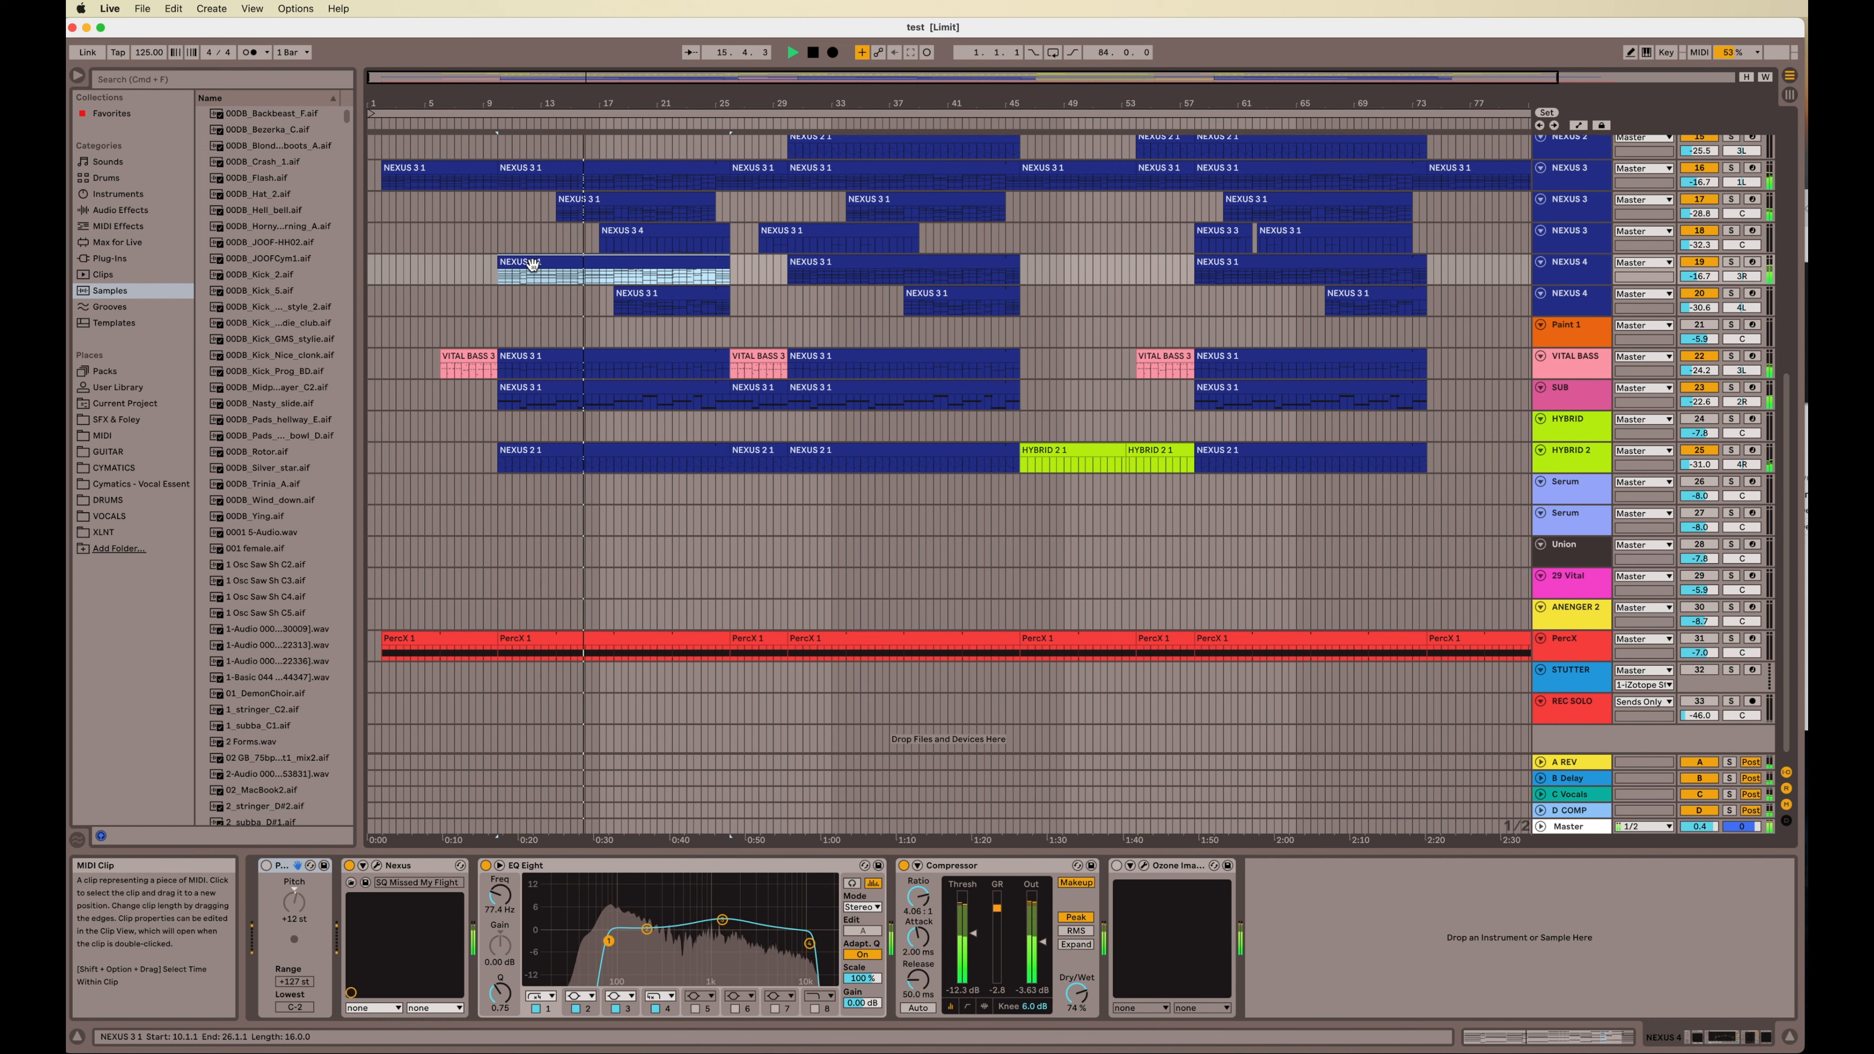
key("space")
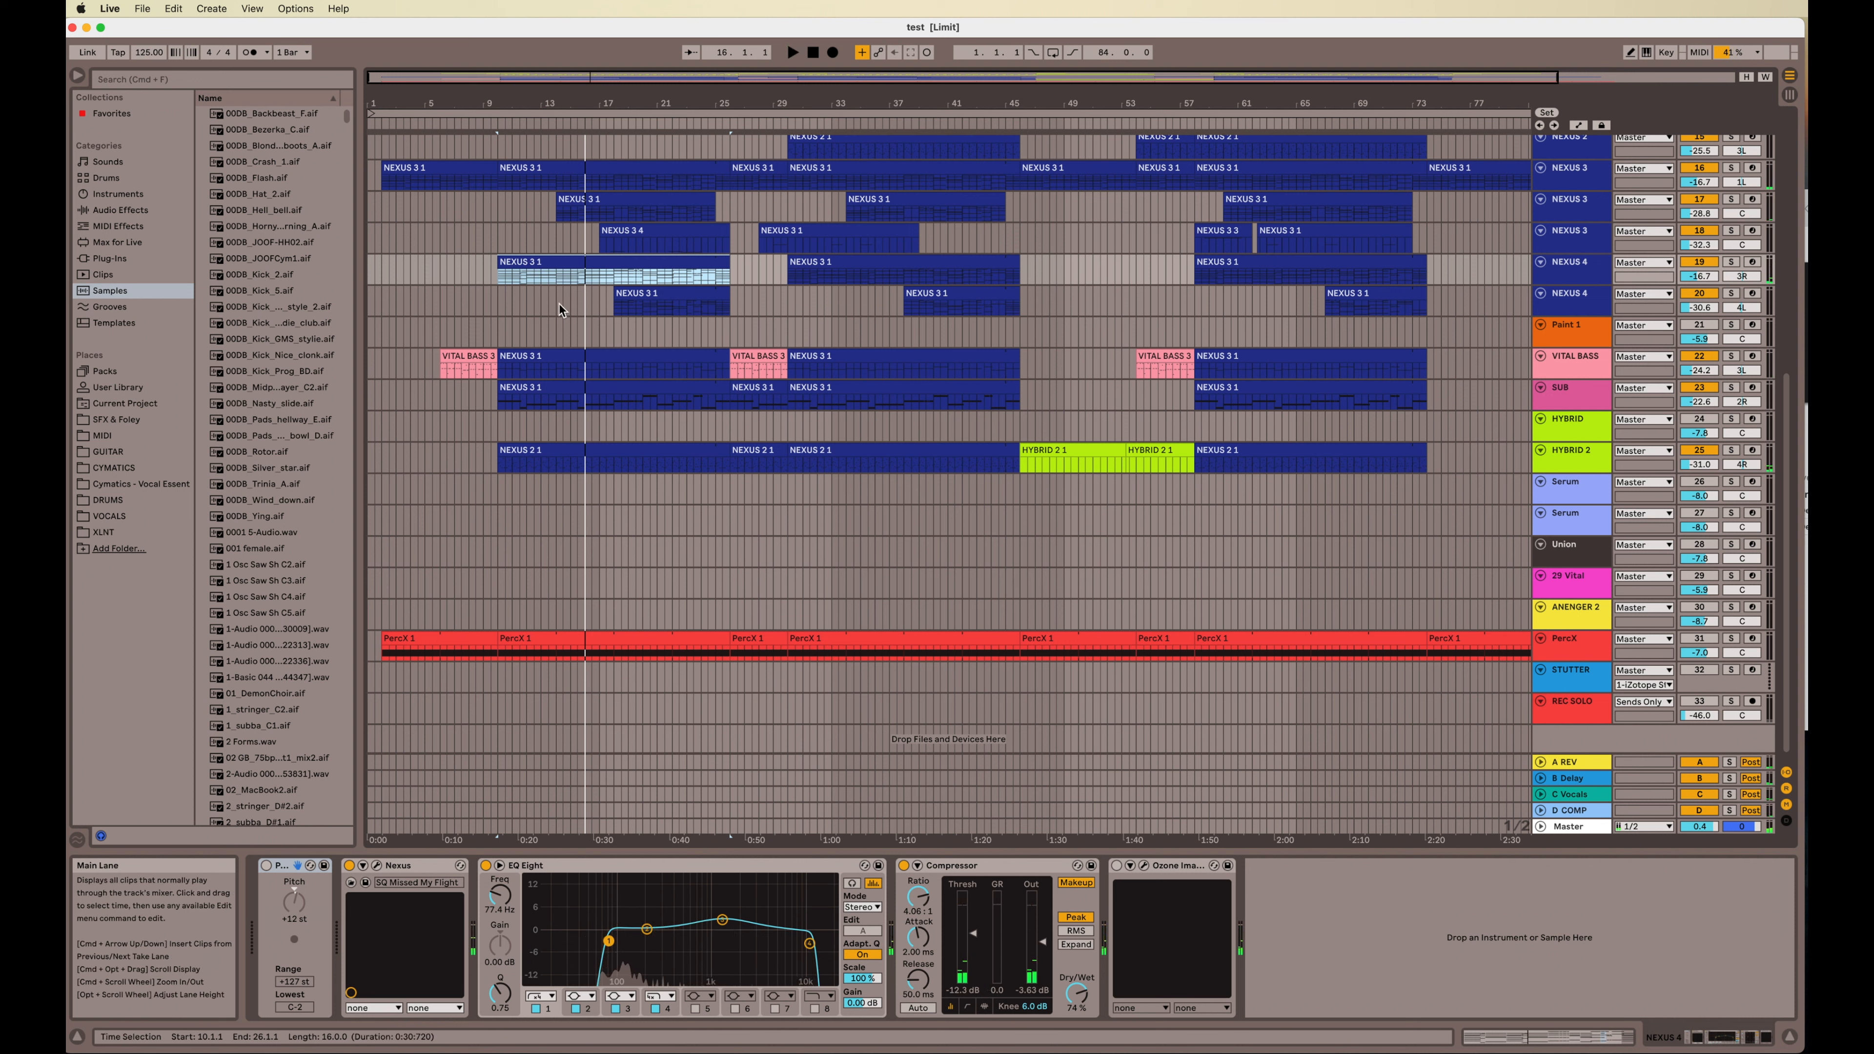
Step: Select everything from bar 14 to the arrangement's end on all tracks and move it to start at 26.3.1
left_click_drag(557, 302, 612, 314)
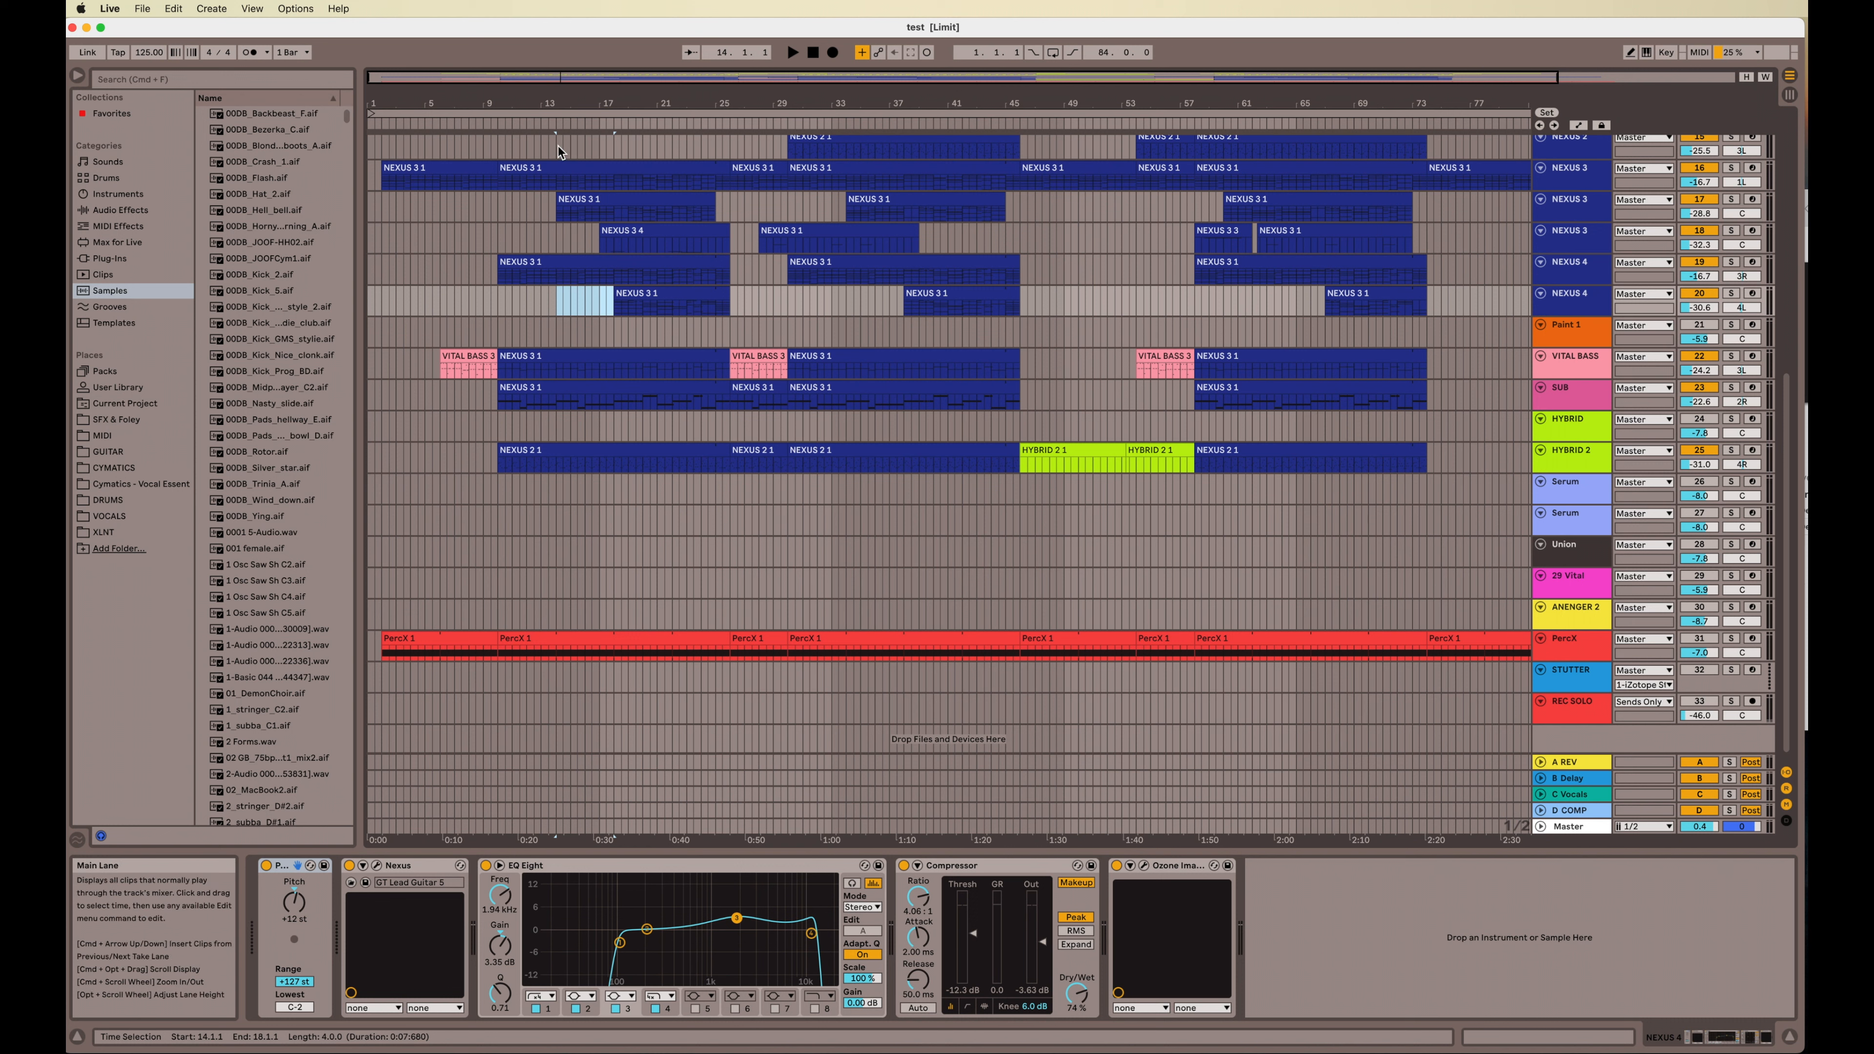
left_click_drag(556, 143, 1535, 1048)
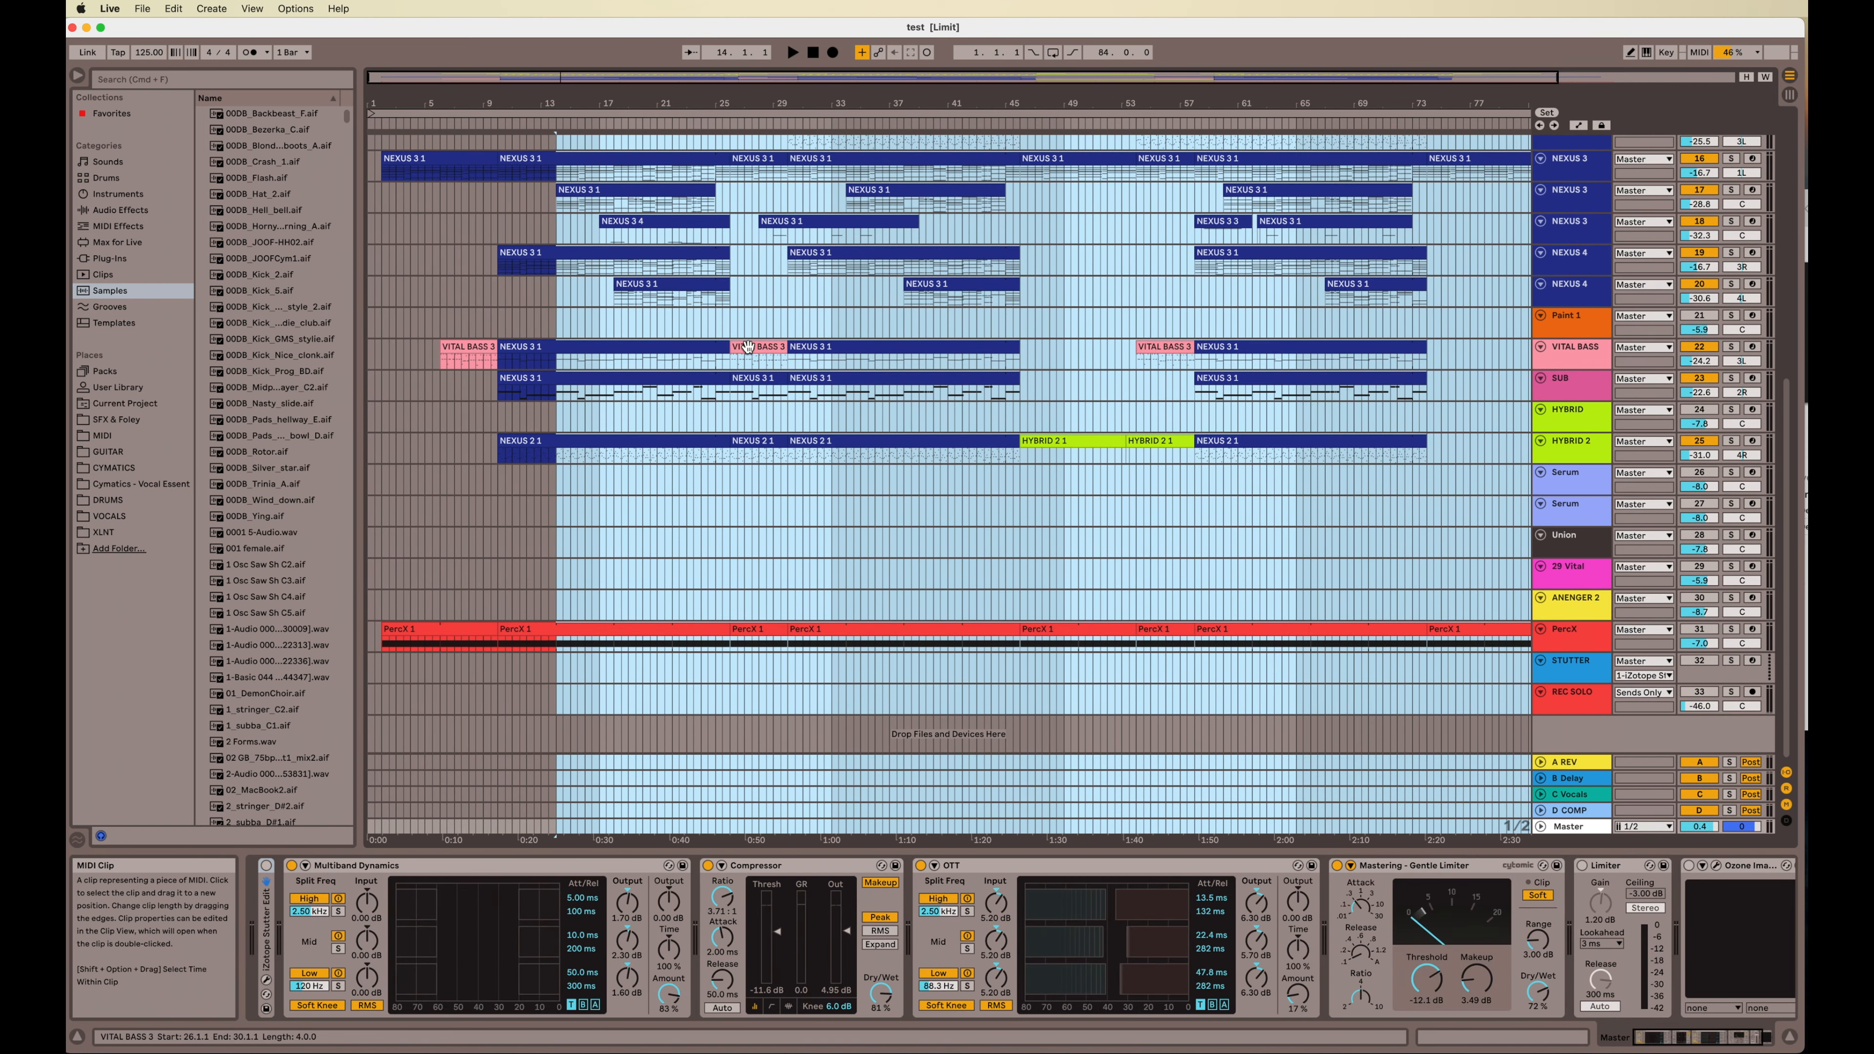
left_click_drag(747, 346, 878, 354)
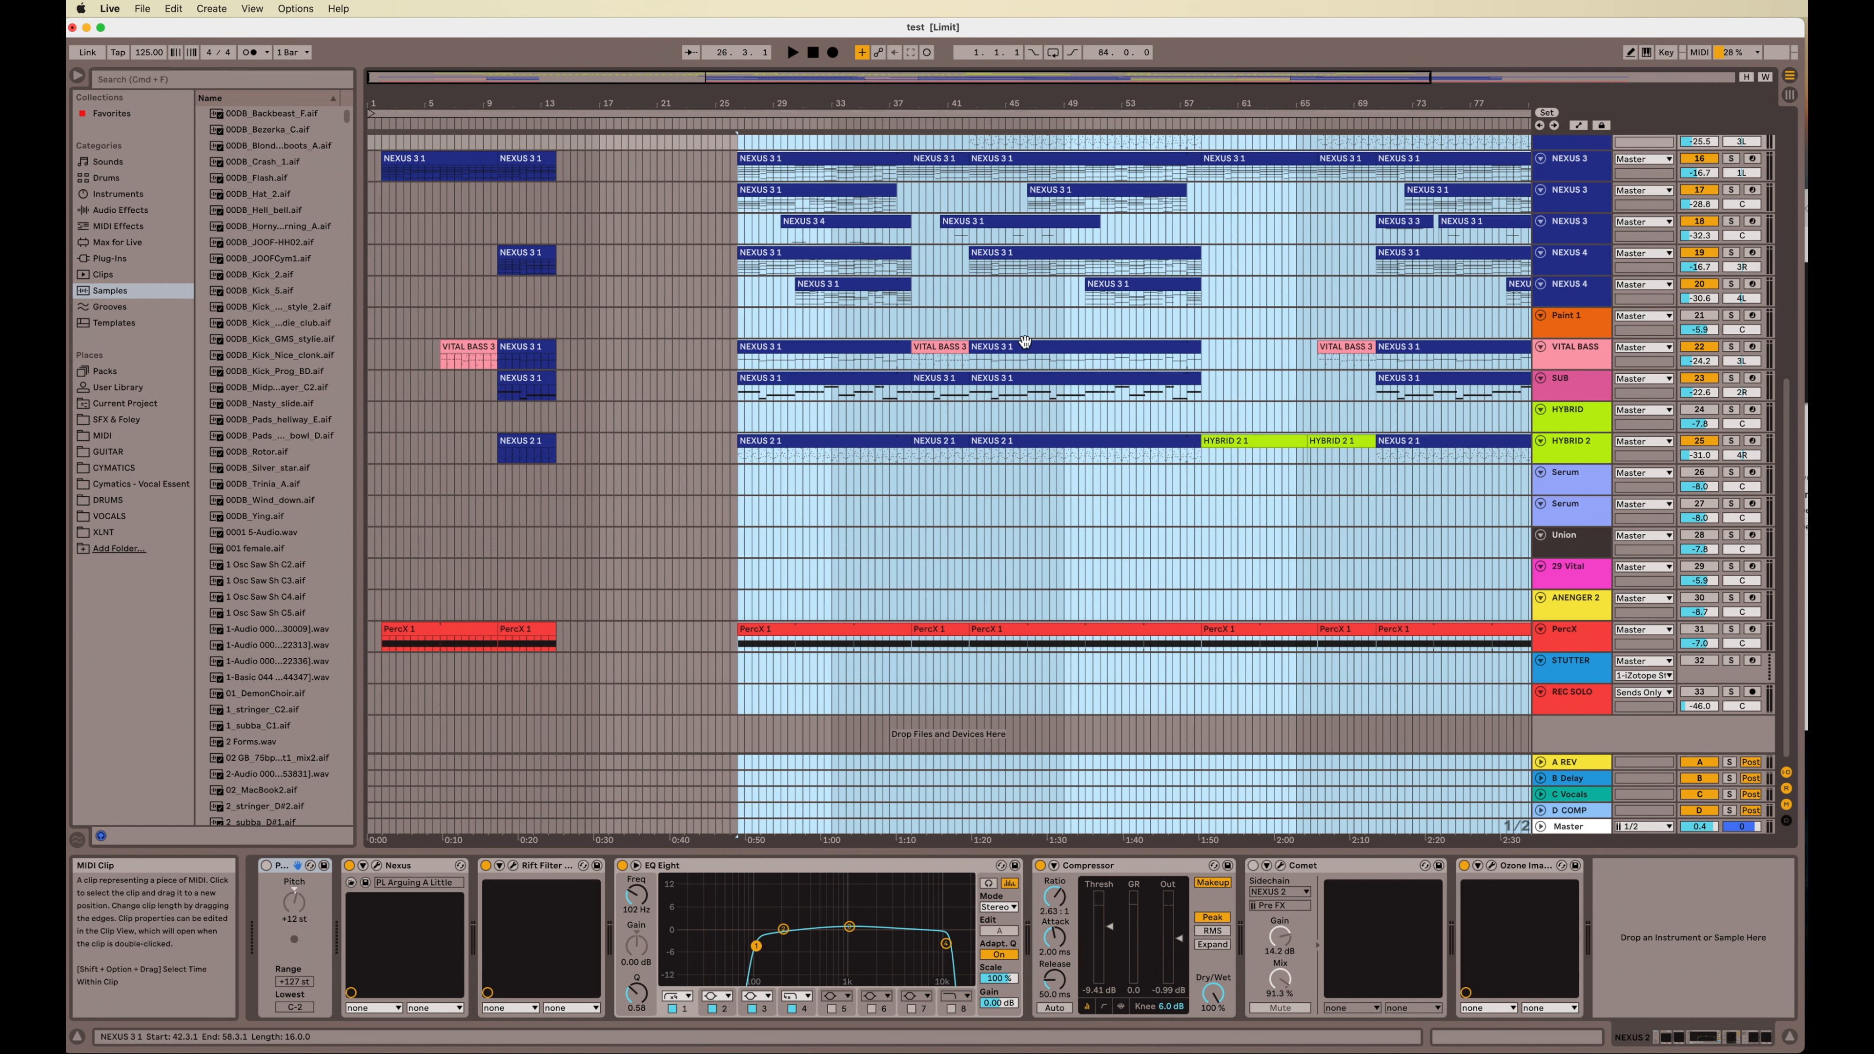
scroll(949, 335, "right", 5)
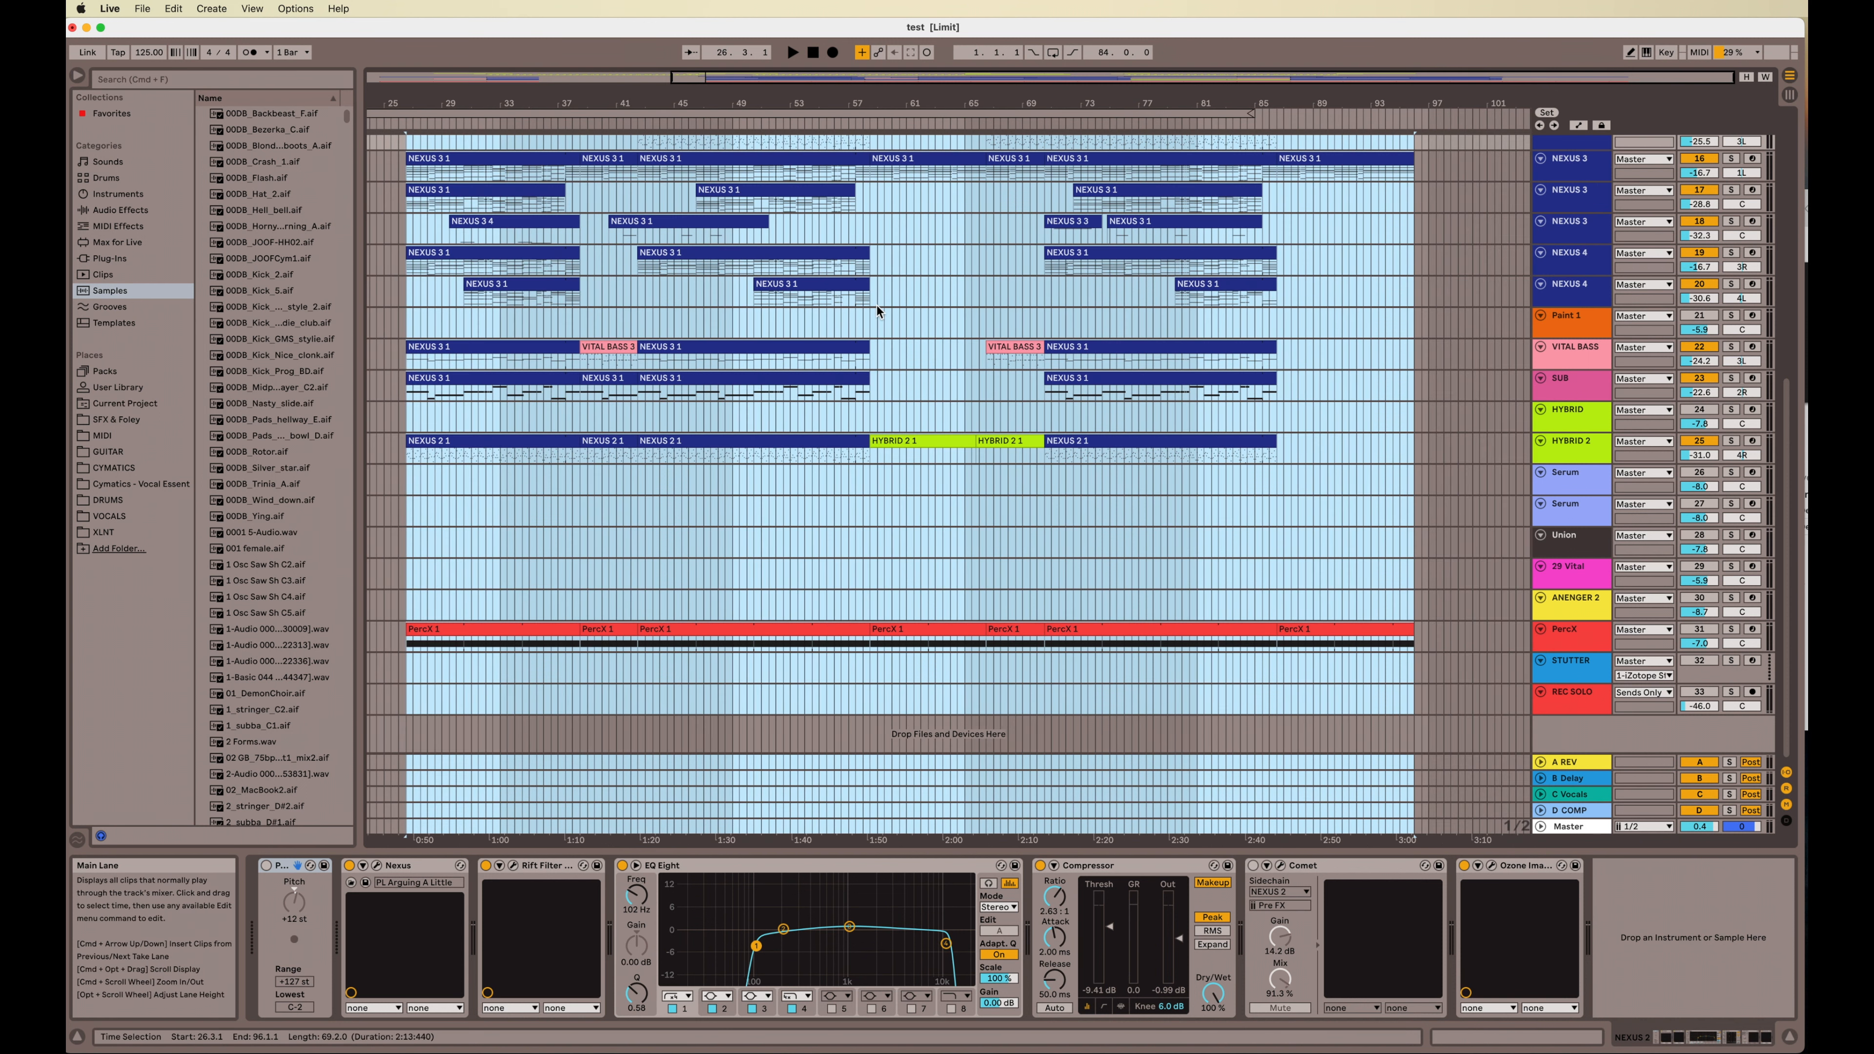
scroll(877, 305, "left", 5)
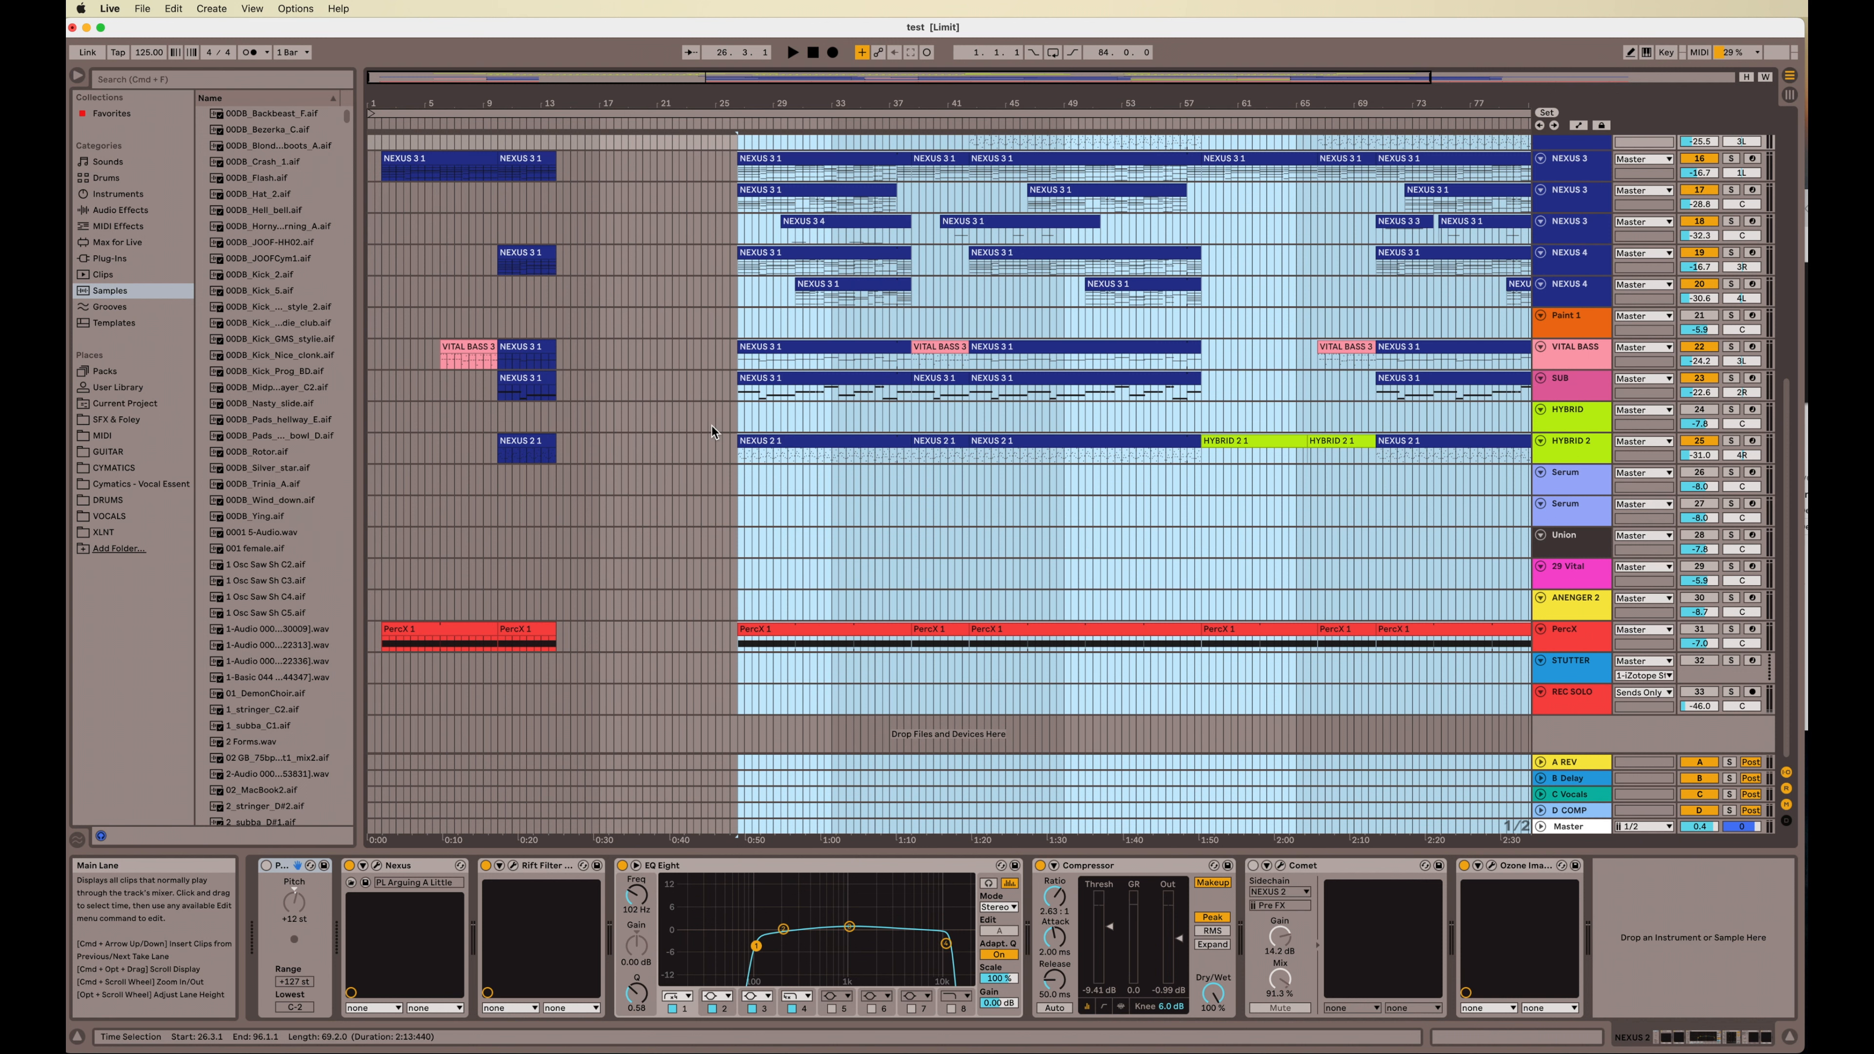
Step: Undo the move of the clips and clear the selection
left_click(172, 8)
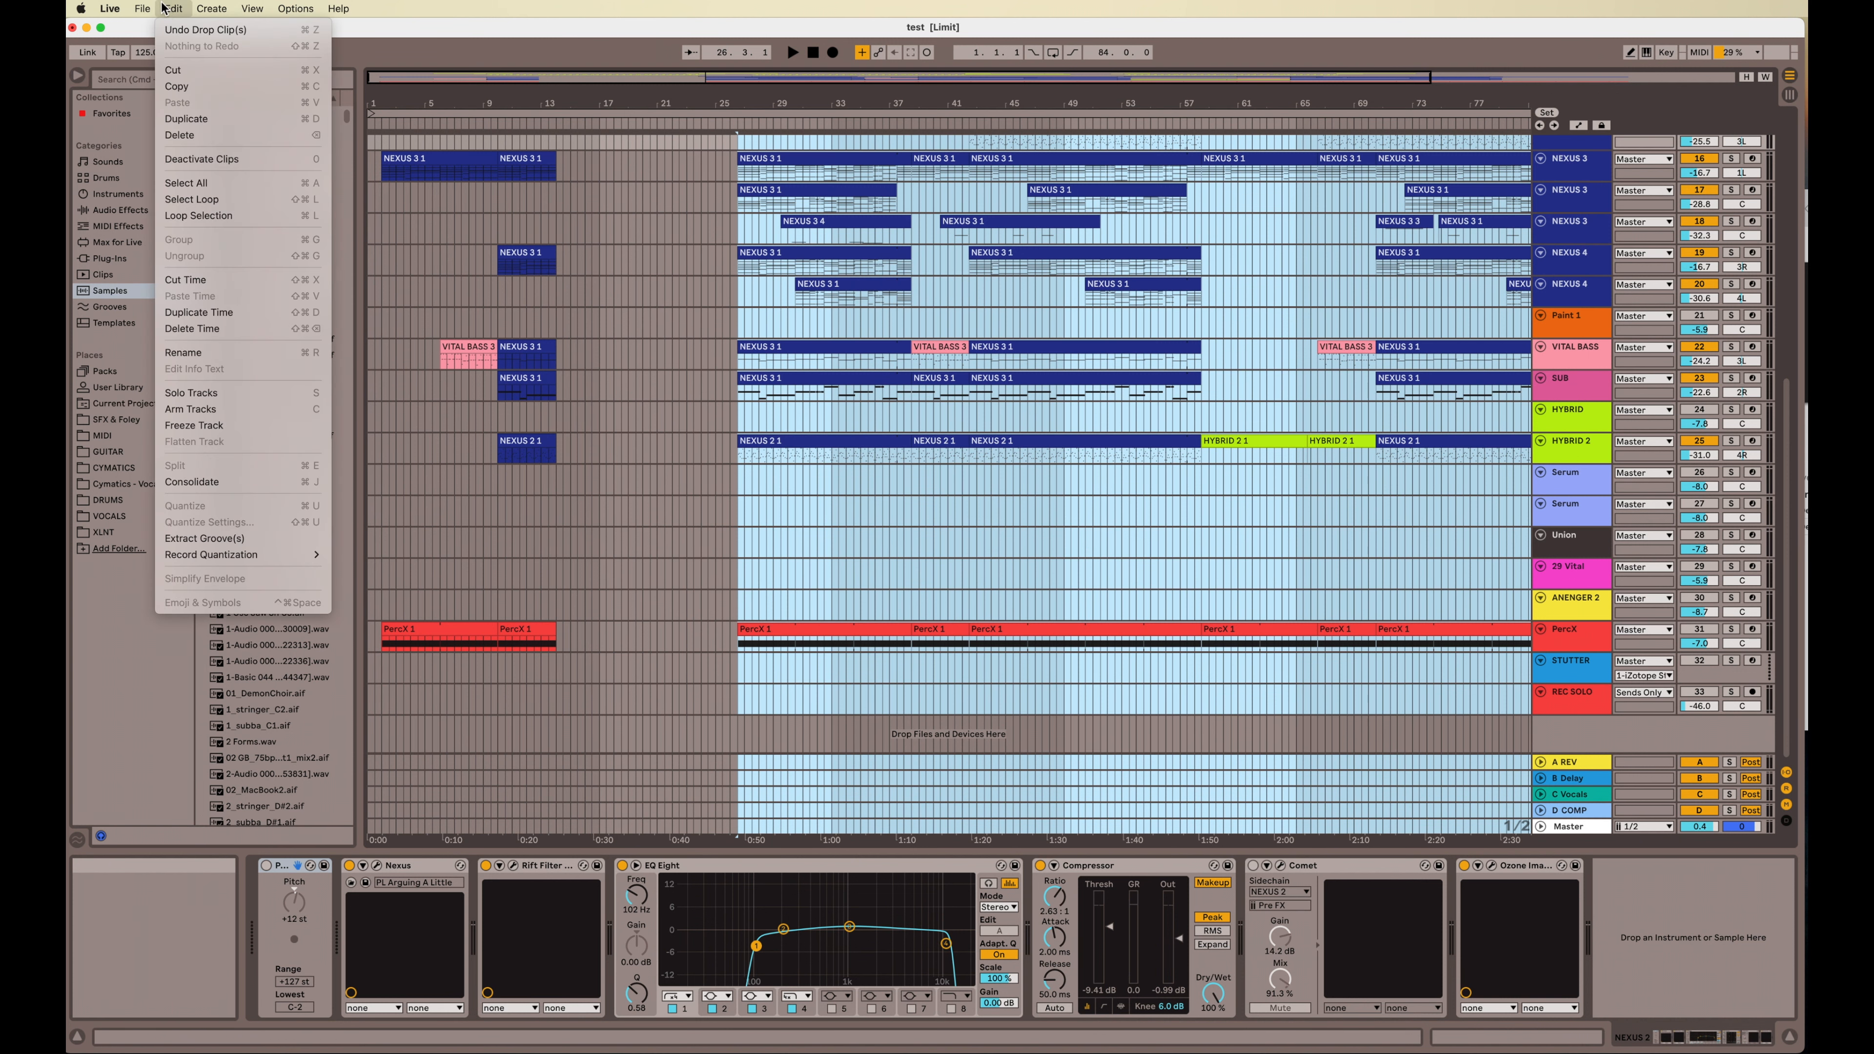
left_click(177, 29)
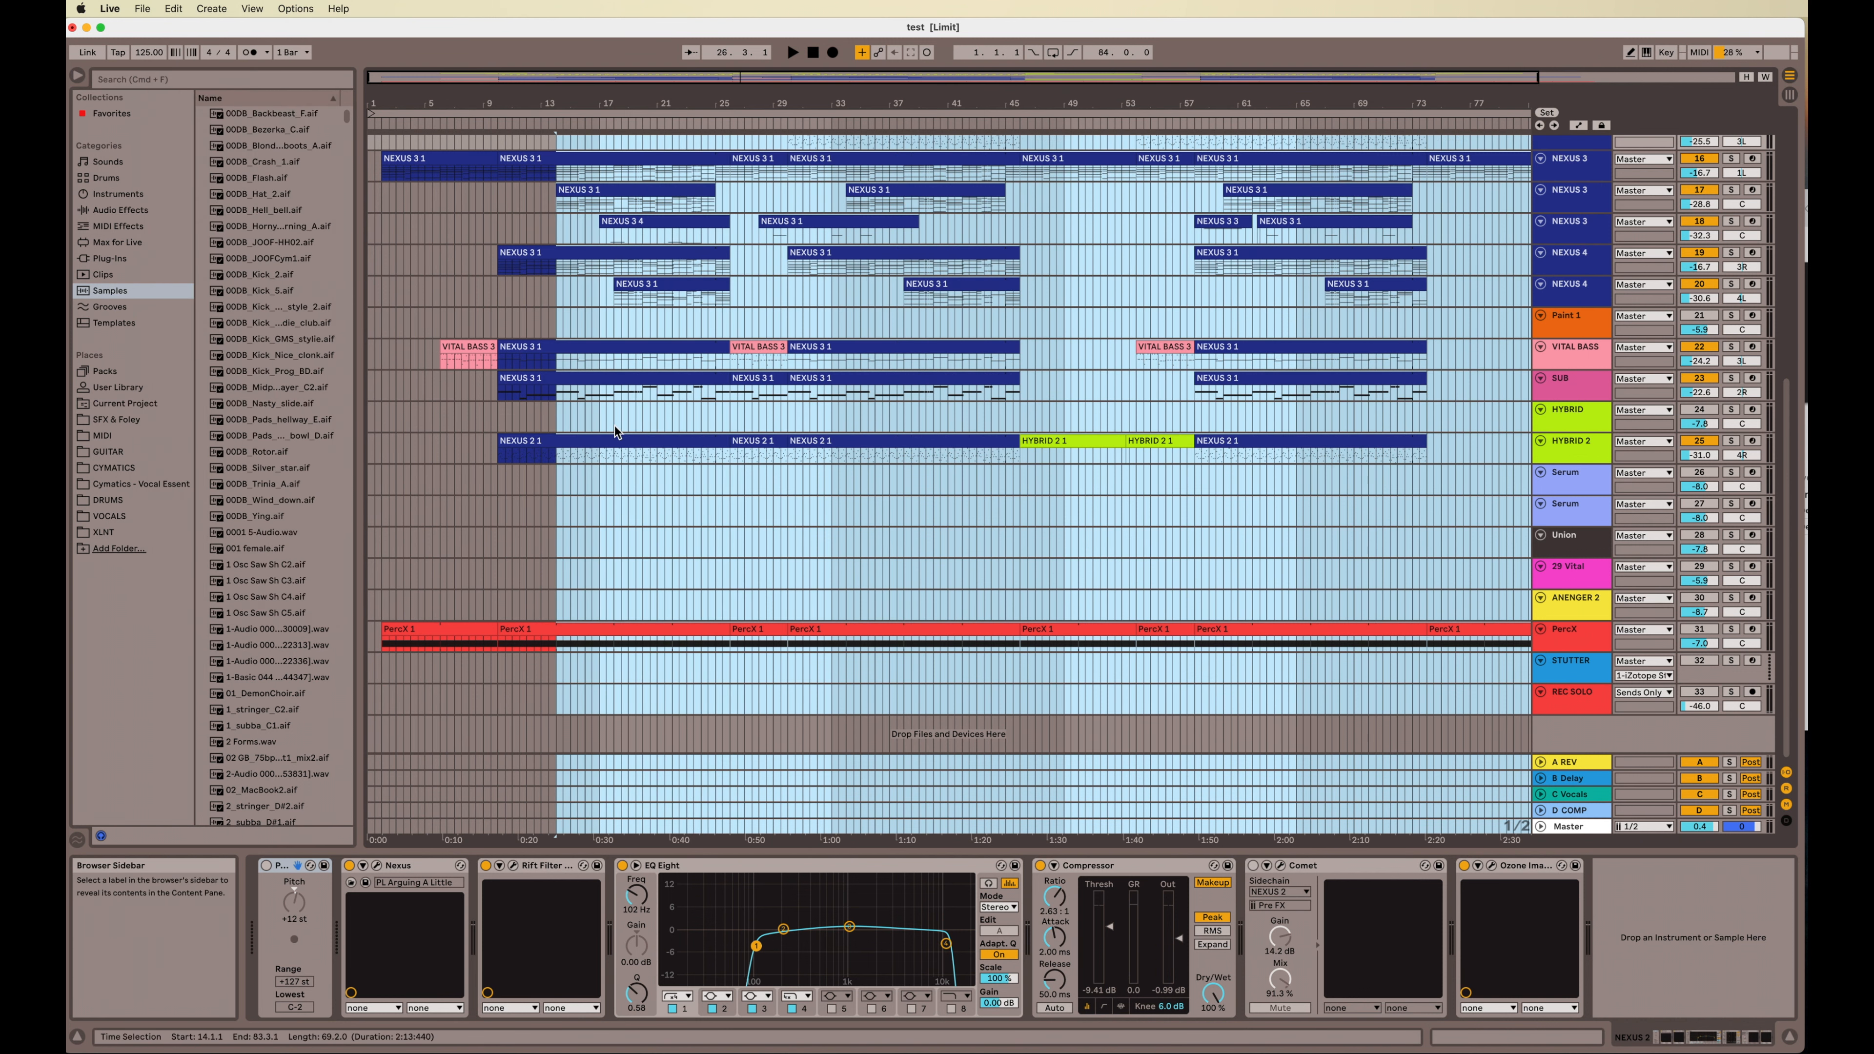
left_click(614, 511)
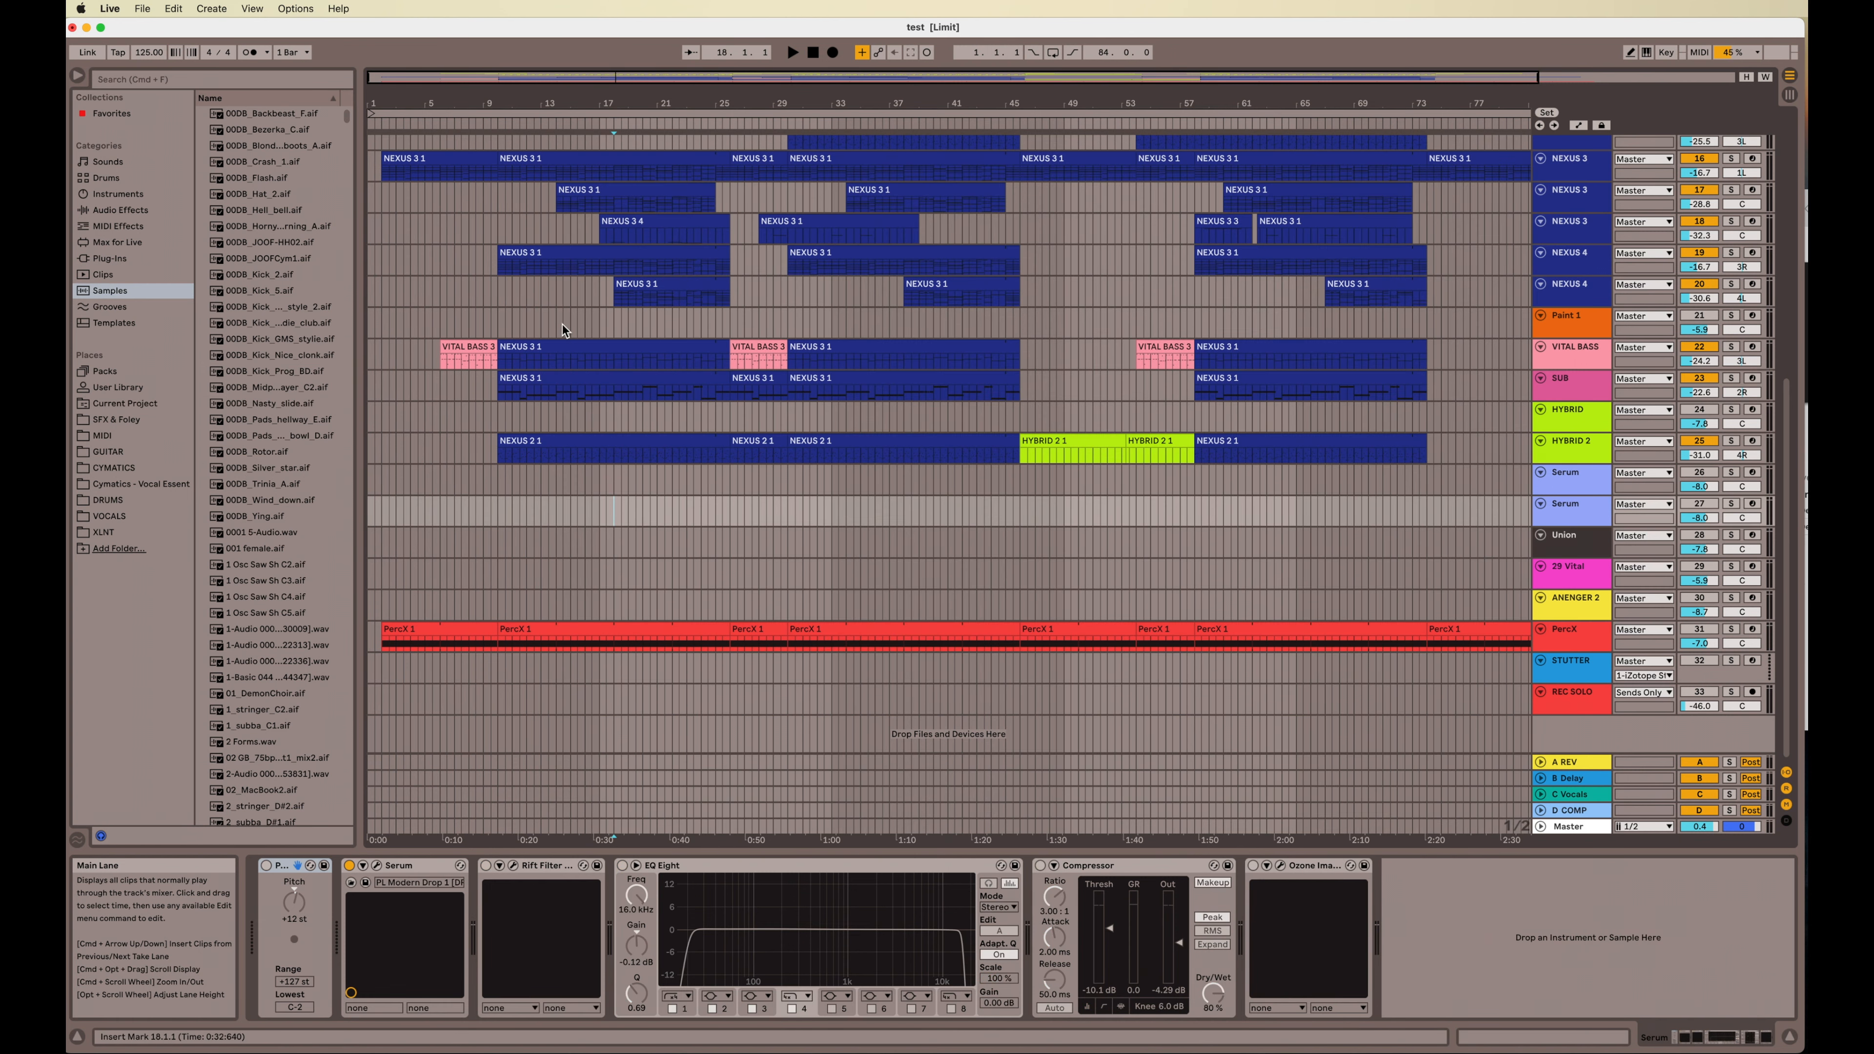
Step: Insert four bars of silence from bar 14 to bar 18, using a time selection on the Point 1 track
left_click_drag(558, 329, 614, 336)
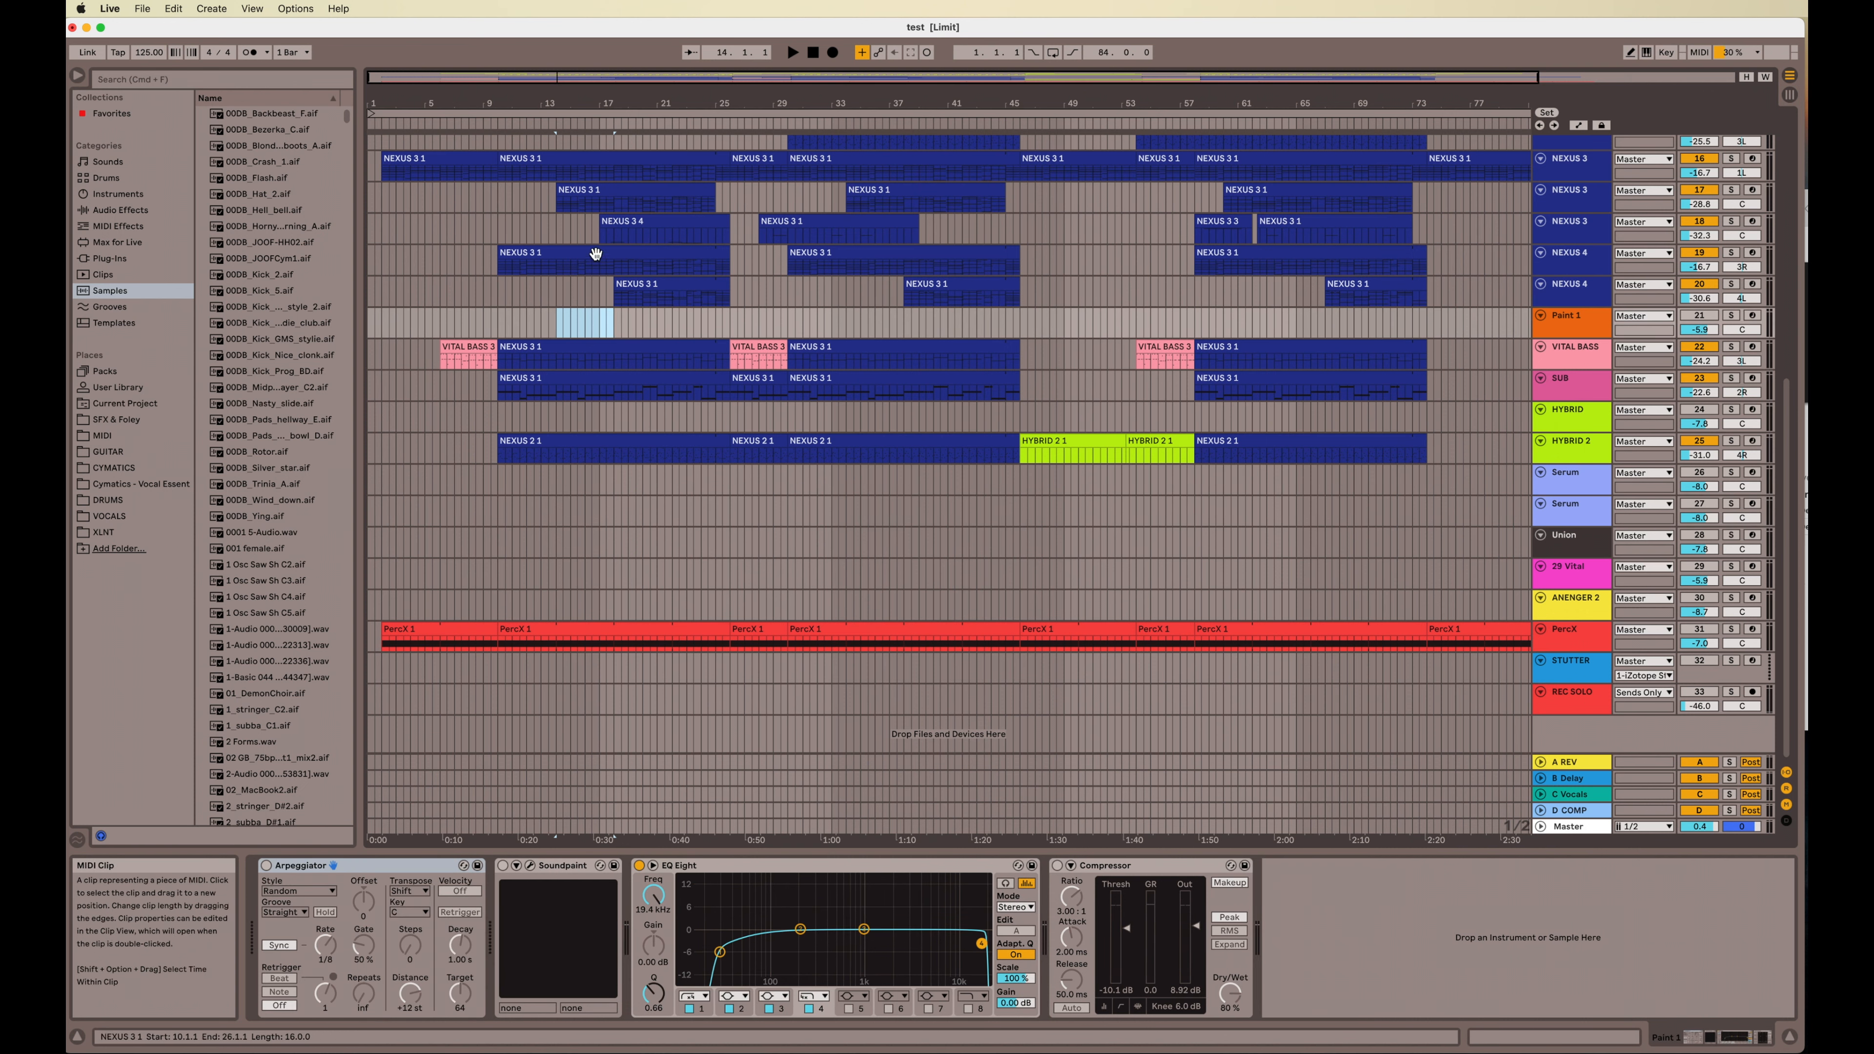
key("super+i")
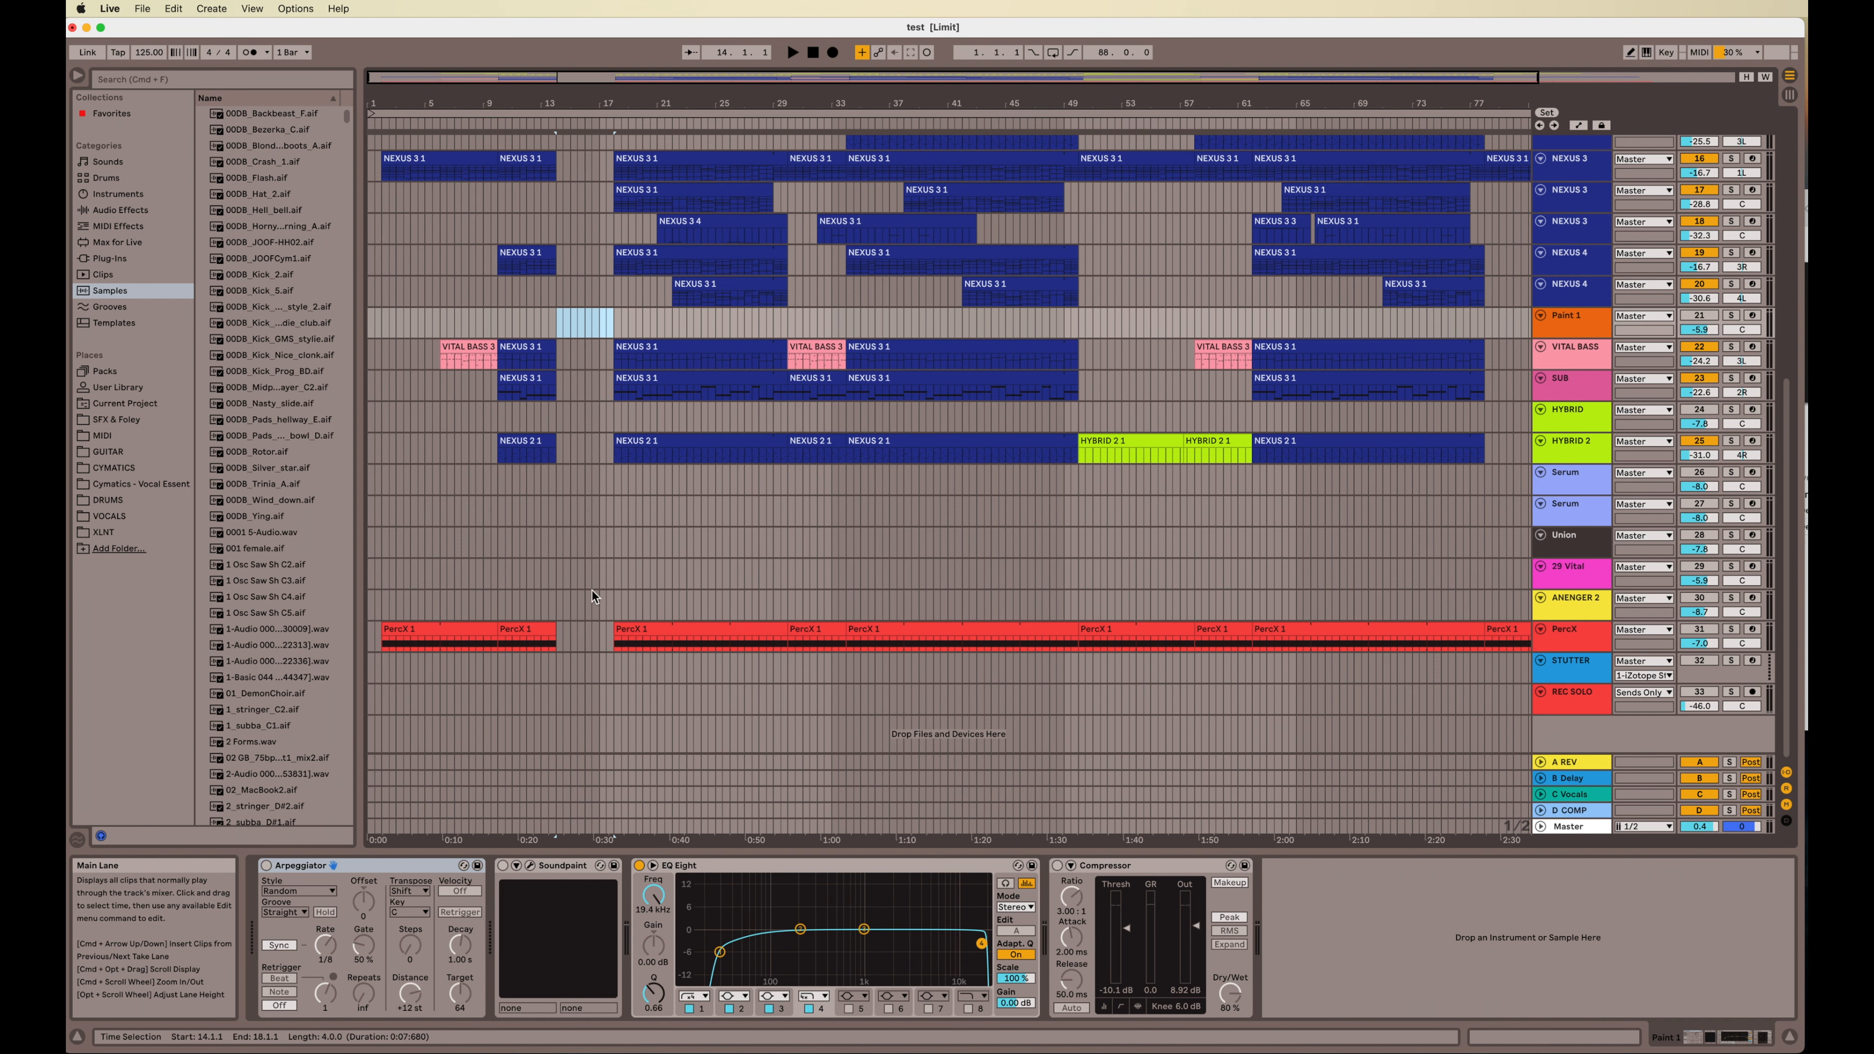
scroll(595, 529, "up", 10)
scroll(595, 529, "right", 1)
scroll(558, 491, "down", 10)
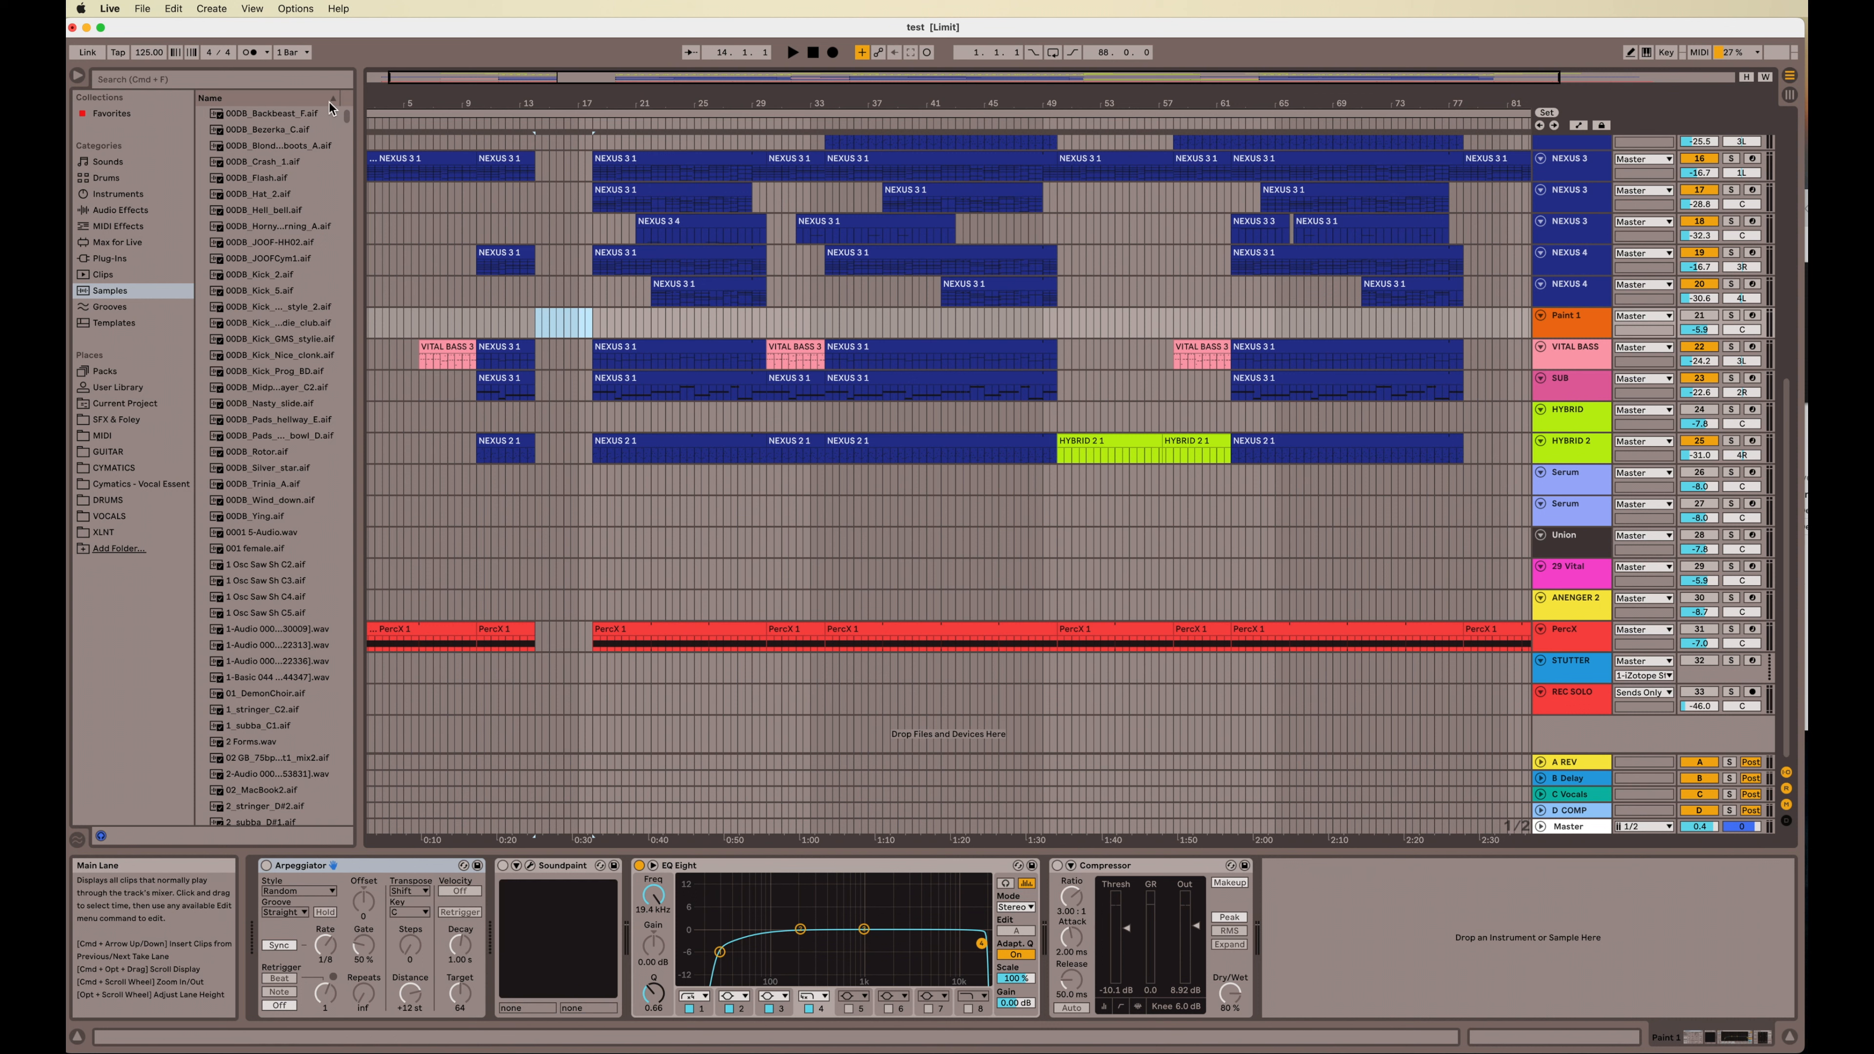
Step: Undo the inserted silence and clear the time selection
left_click(173, 8)
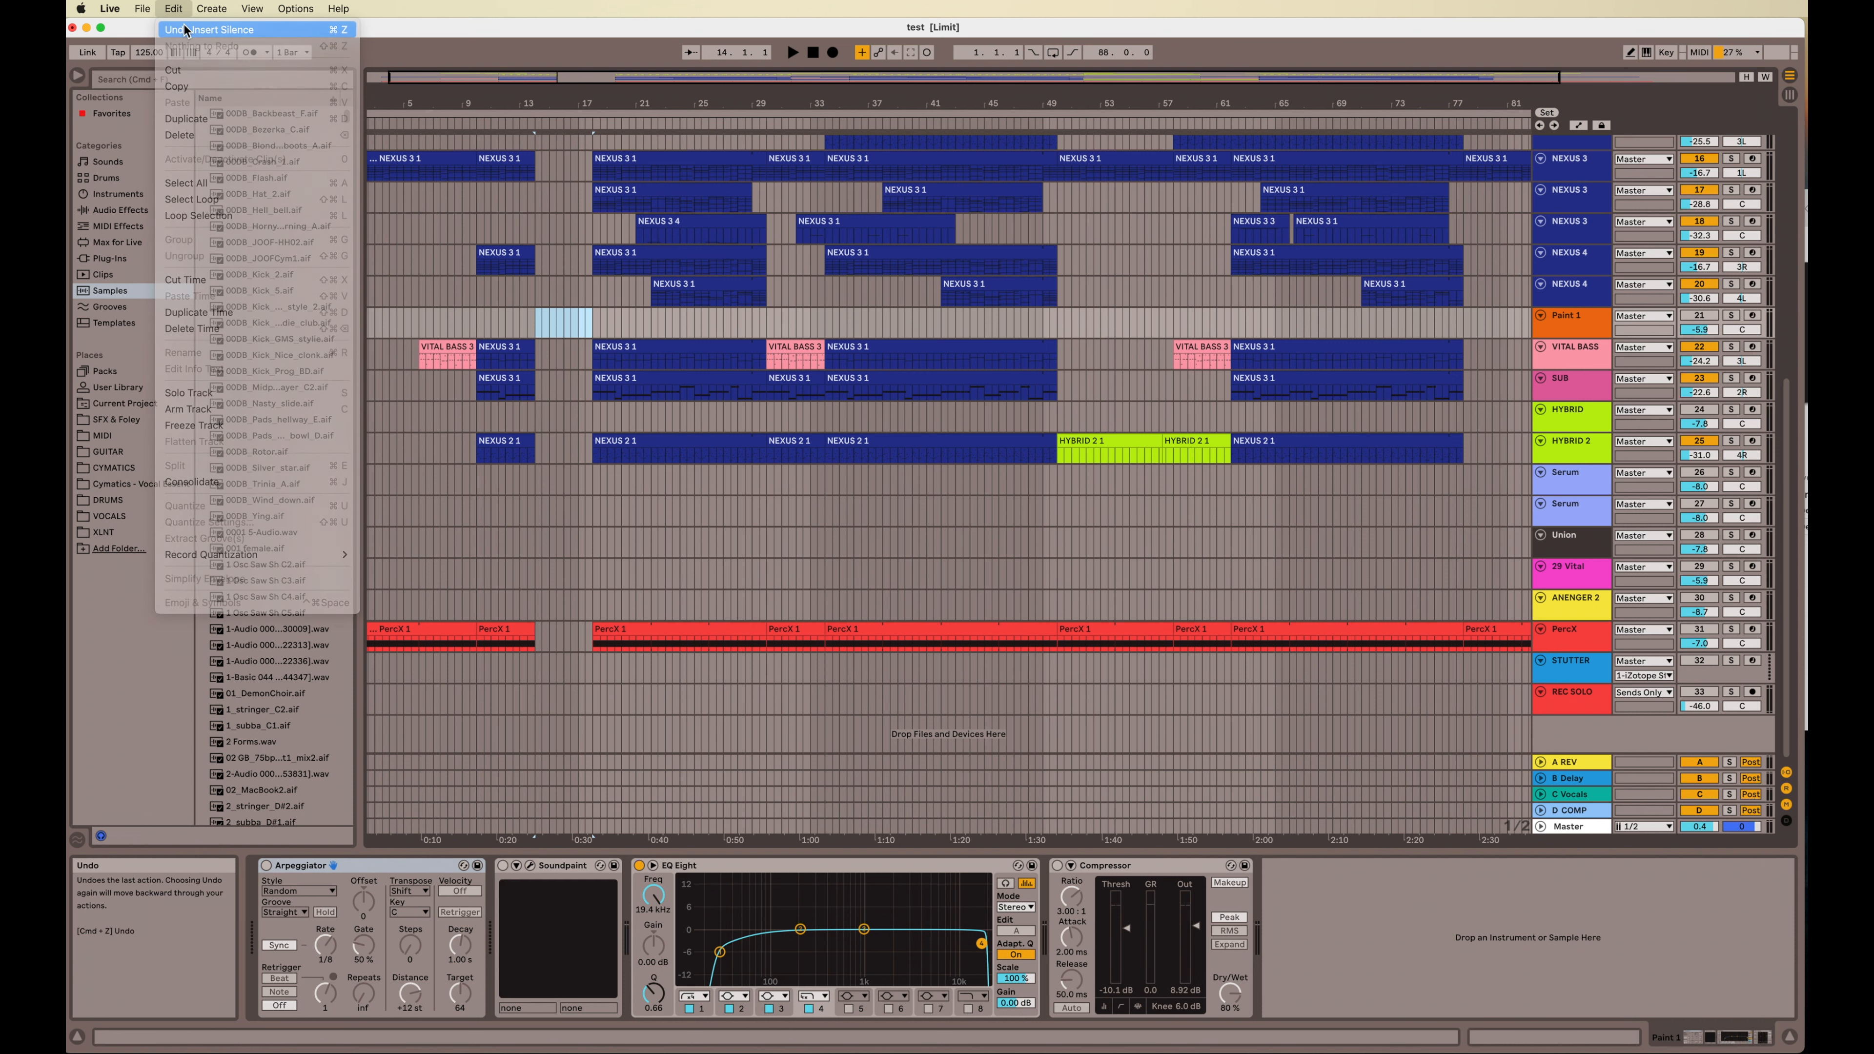
left_click(185, 30)
left_click(615, 326)
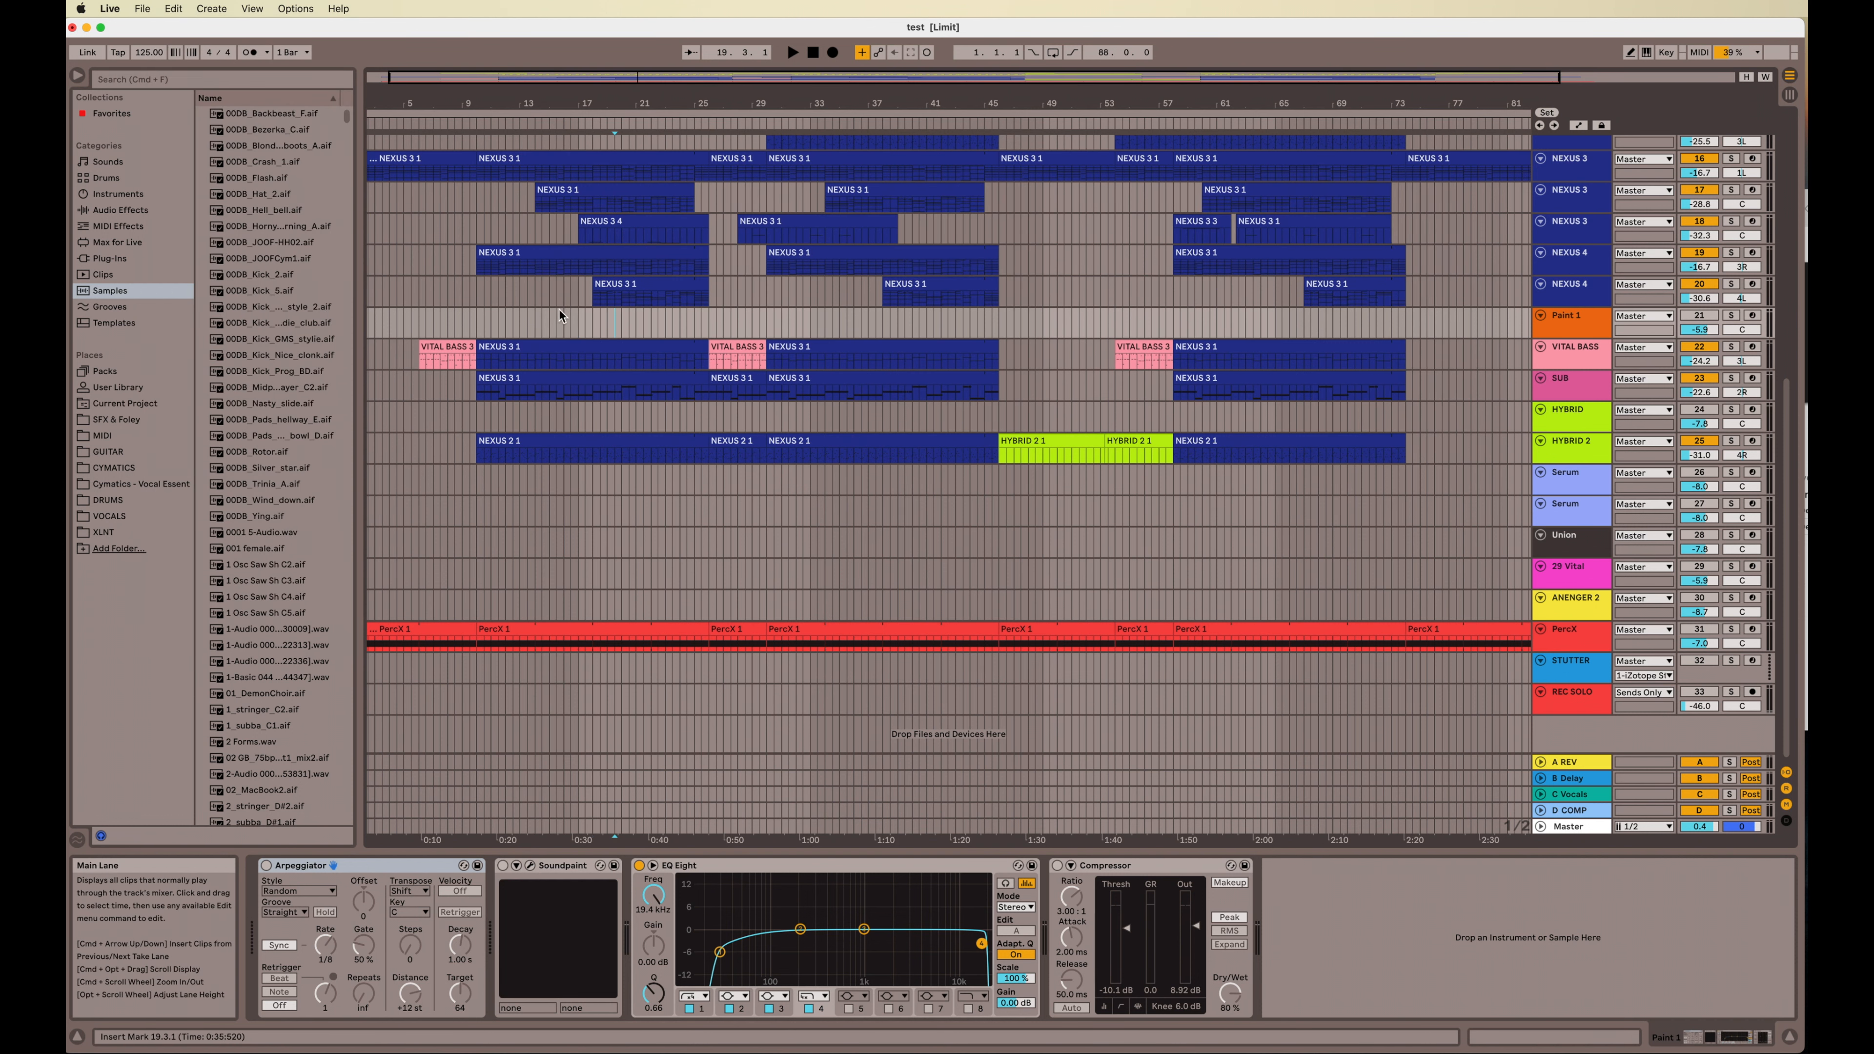
Step: Play the arrangement from the NEXUS clip that starts at bar 14 and stop the playback
left_click(554, 193)
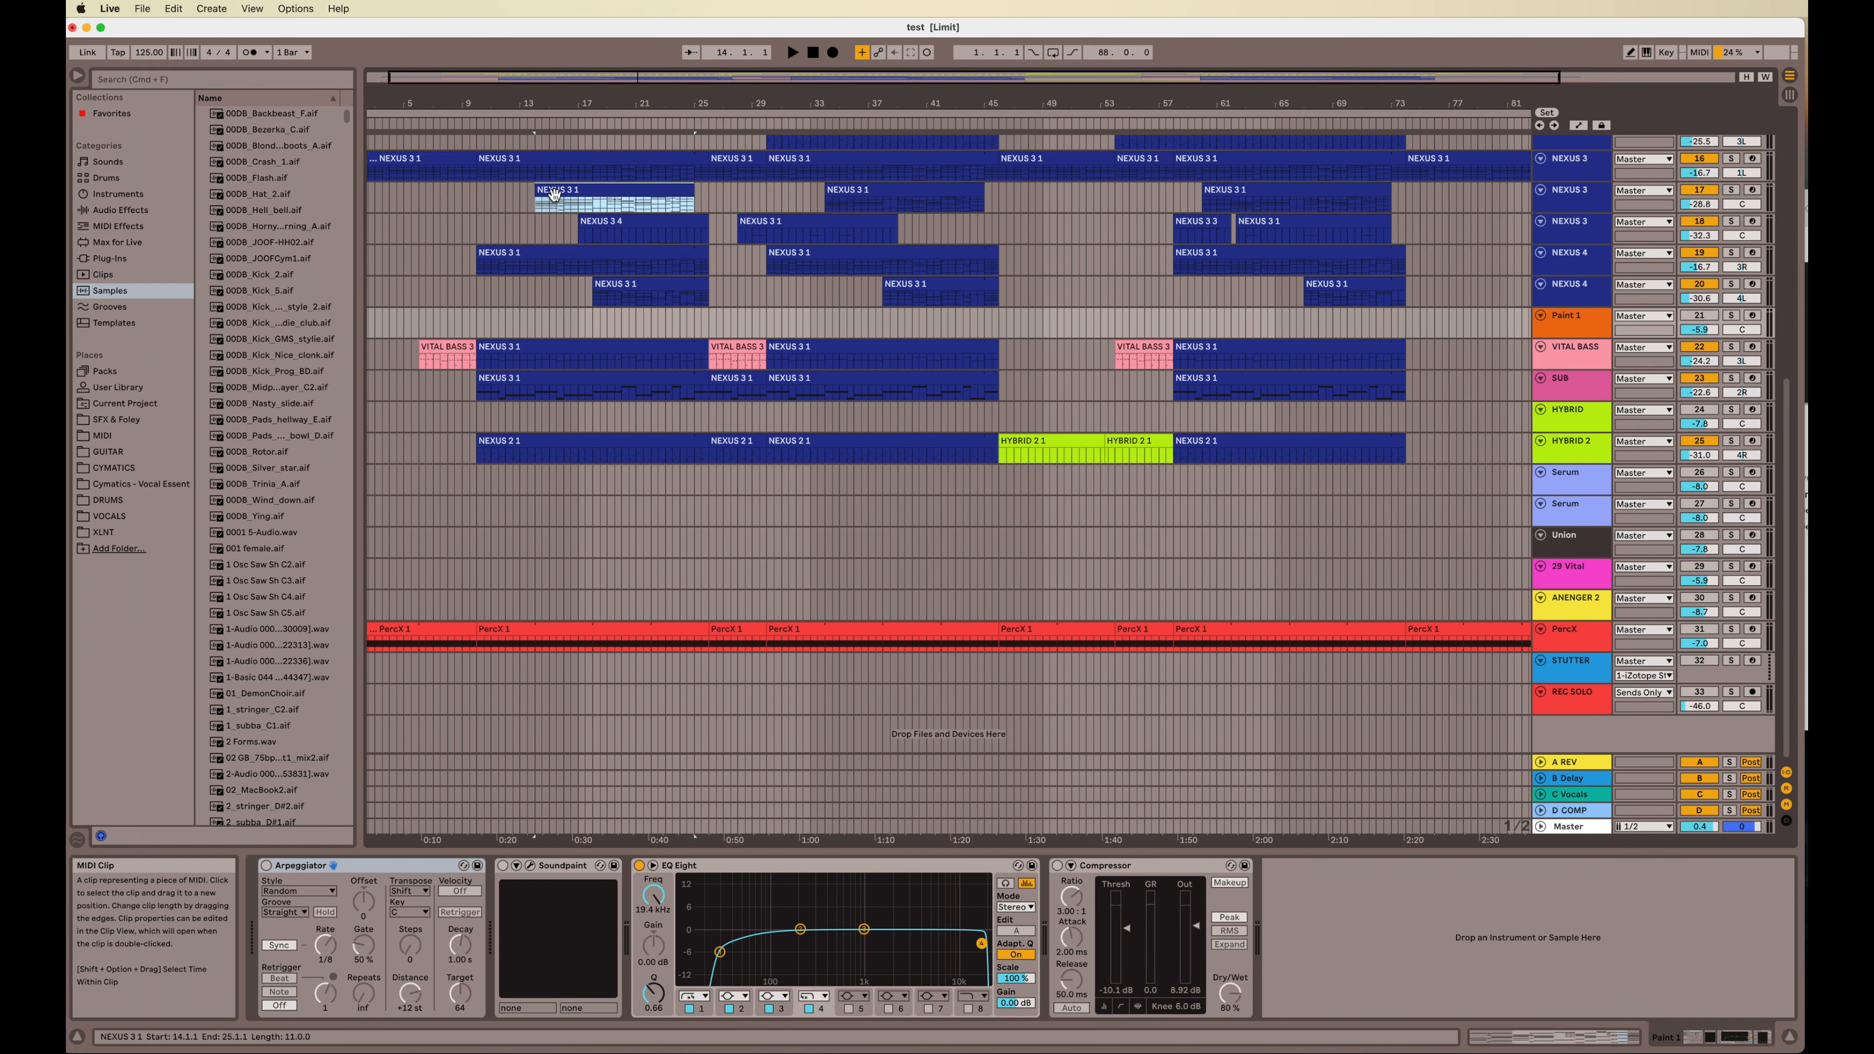
key("space")
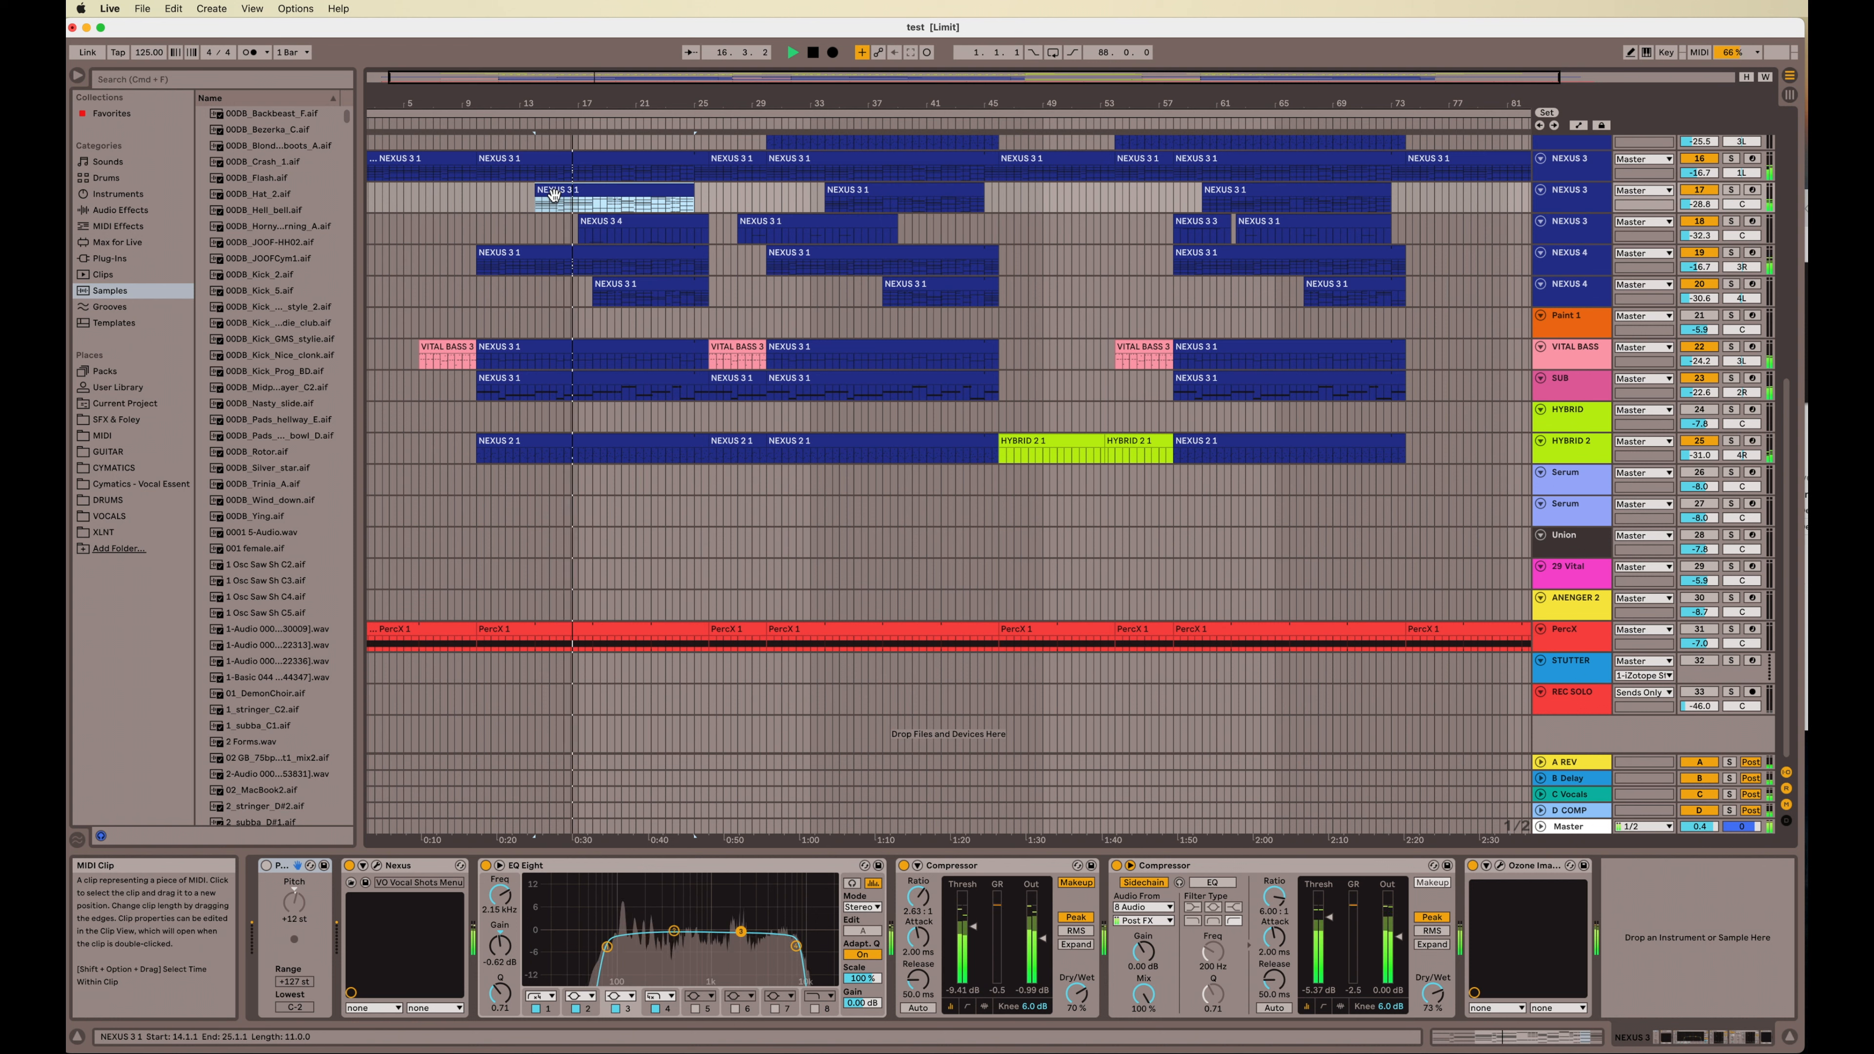
left_click(551, 221)
left_click_drag(537, 237, 580, 236)
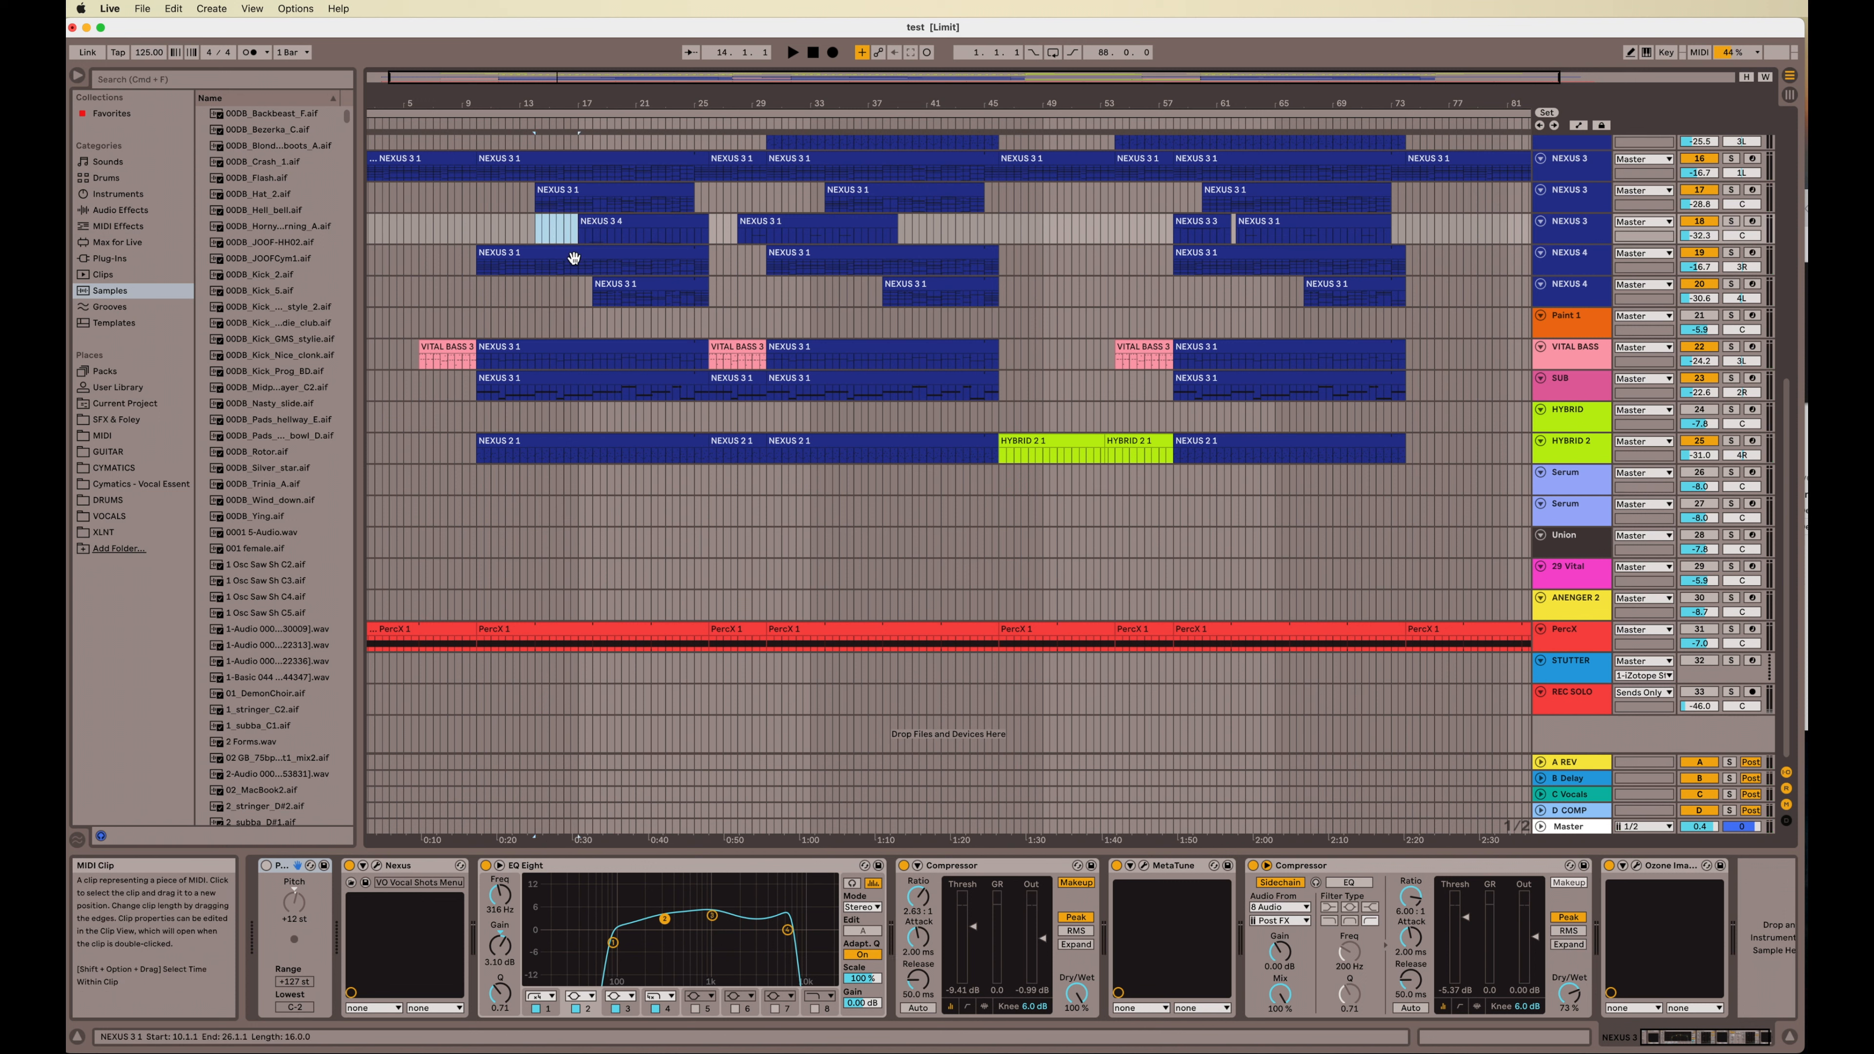
left_click_drag(539, 153, 591, 472)
left_click(651, 480)
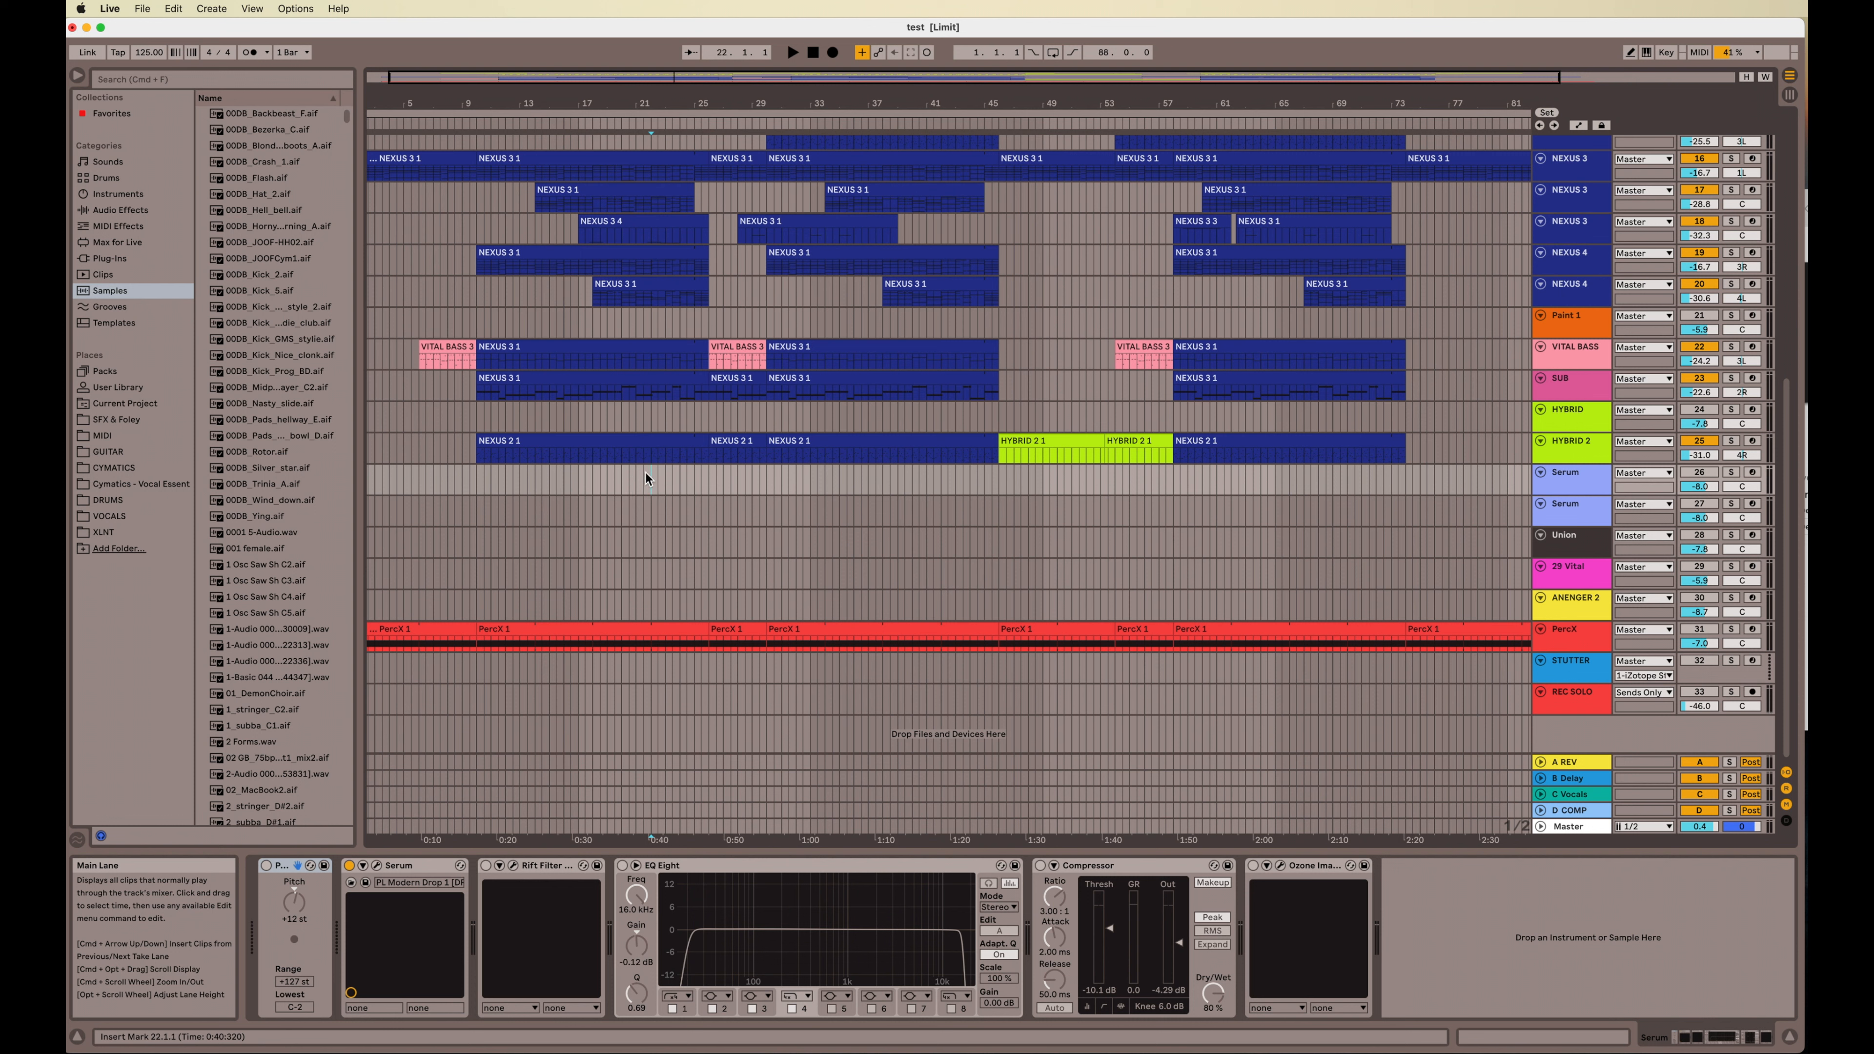
Step: Cut the time from bar 14 to bar 17 out of the whole arrangement, using a selection across the NEXUS tracks 18 and 19
left_click_drag(536, 236, 578, 237)
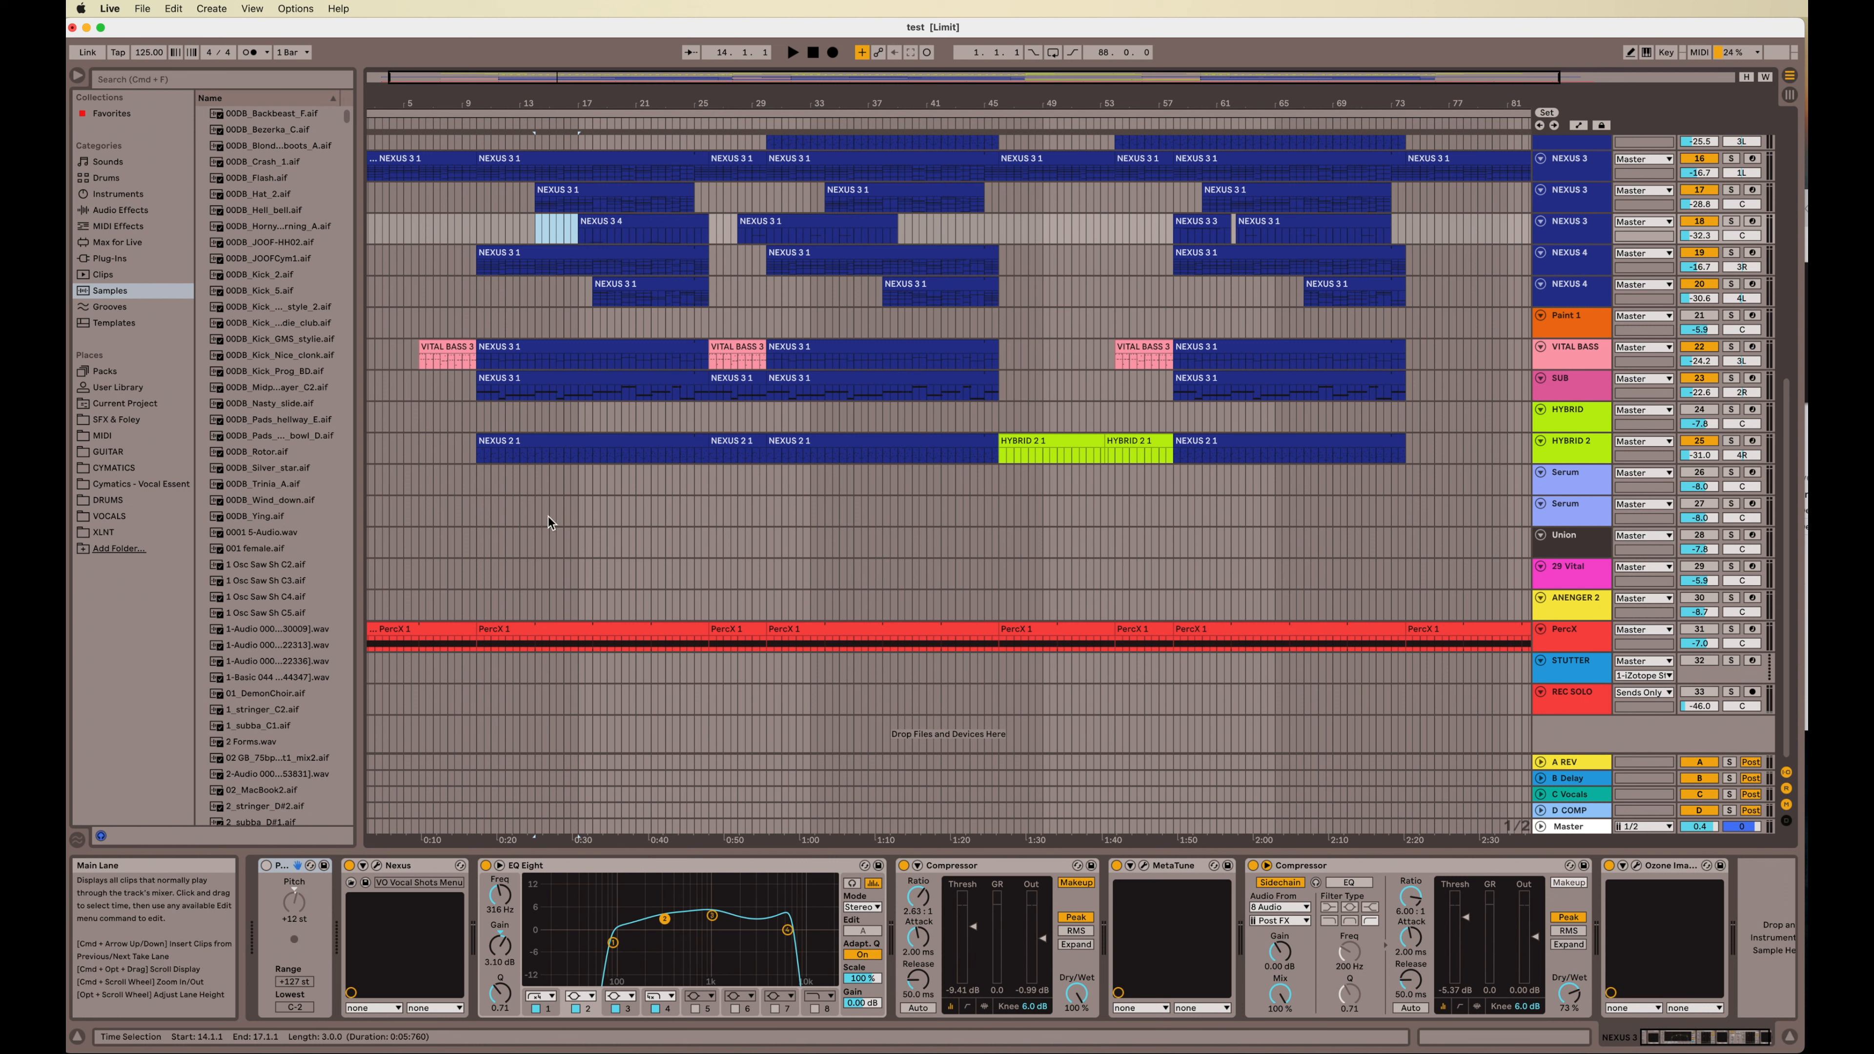
left_click_drag(539, 519, 583, 517)
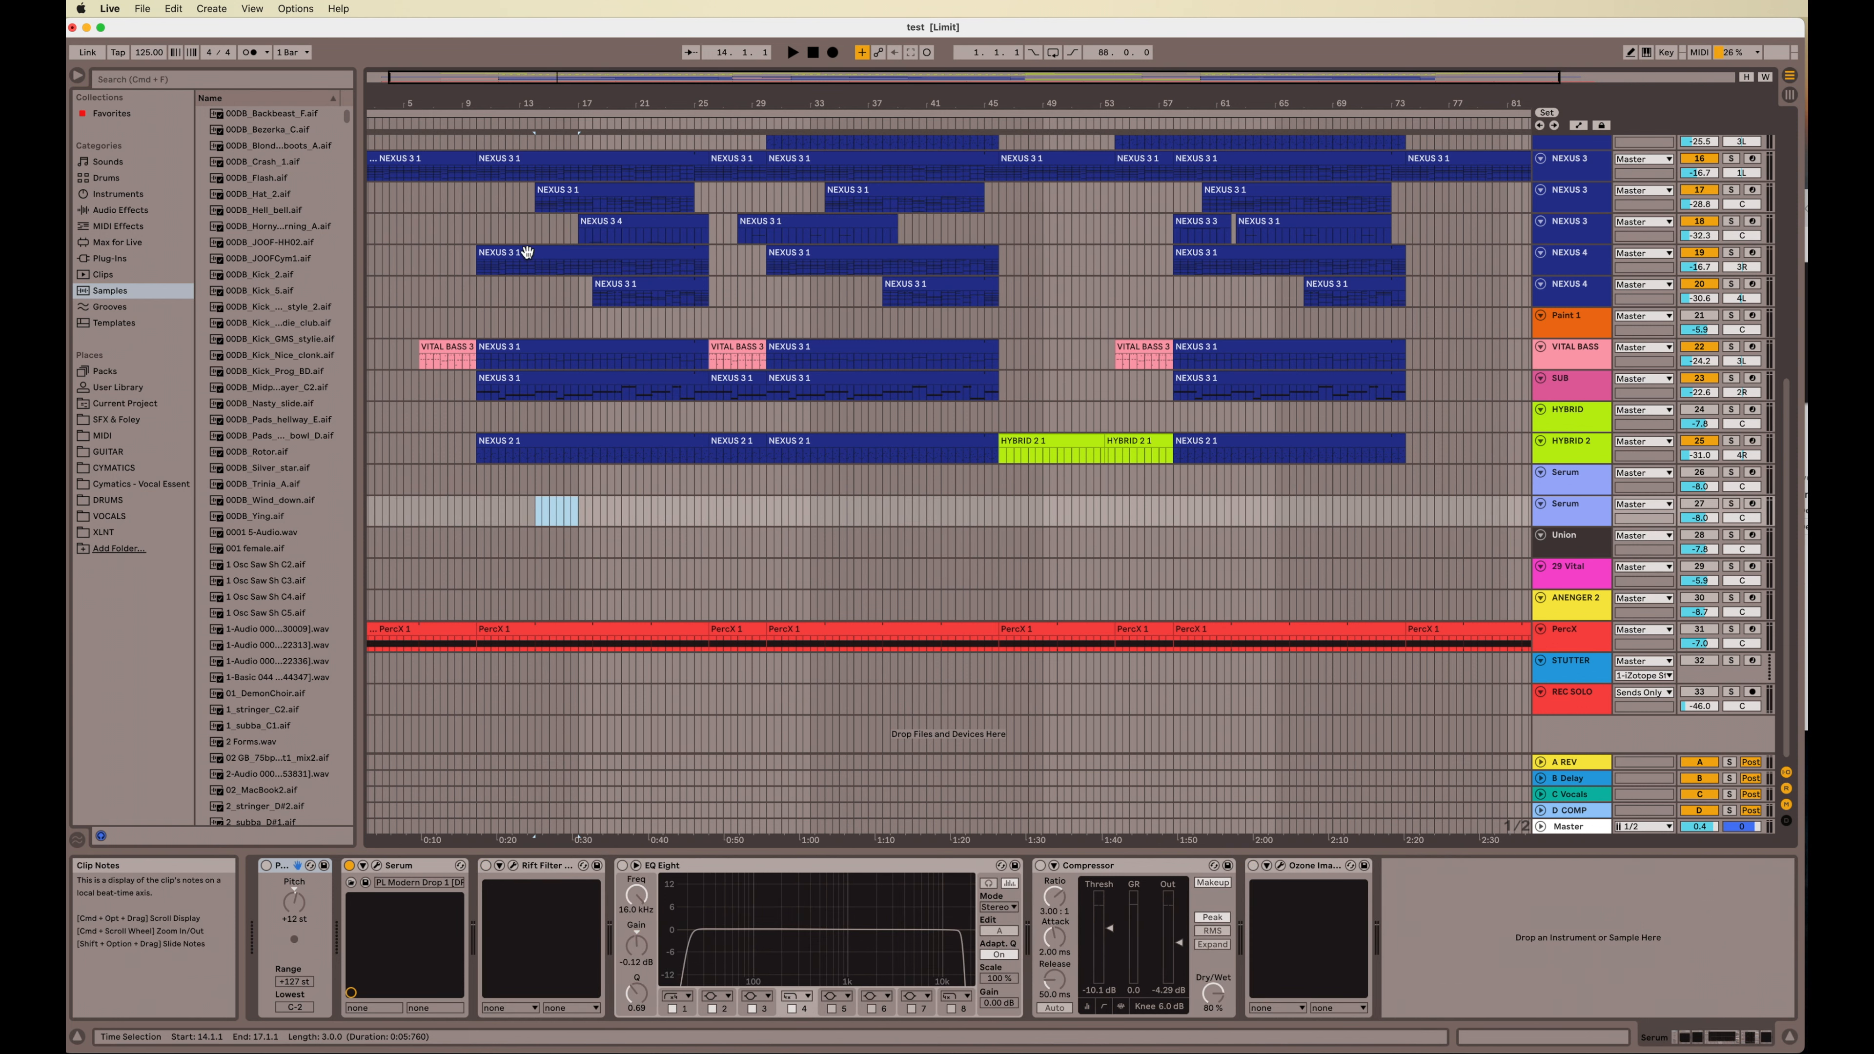
left_click_drag(536, 236, 575, 262)
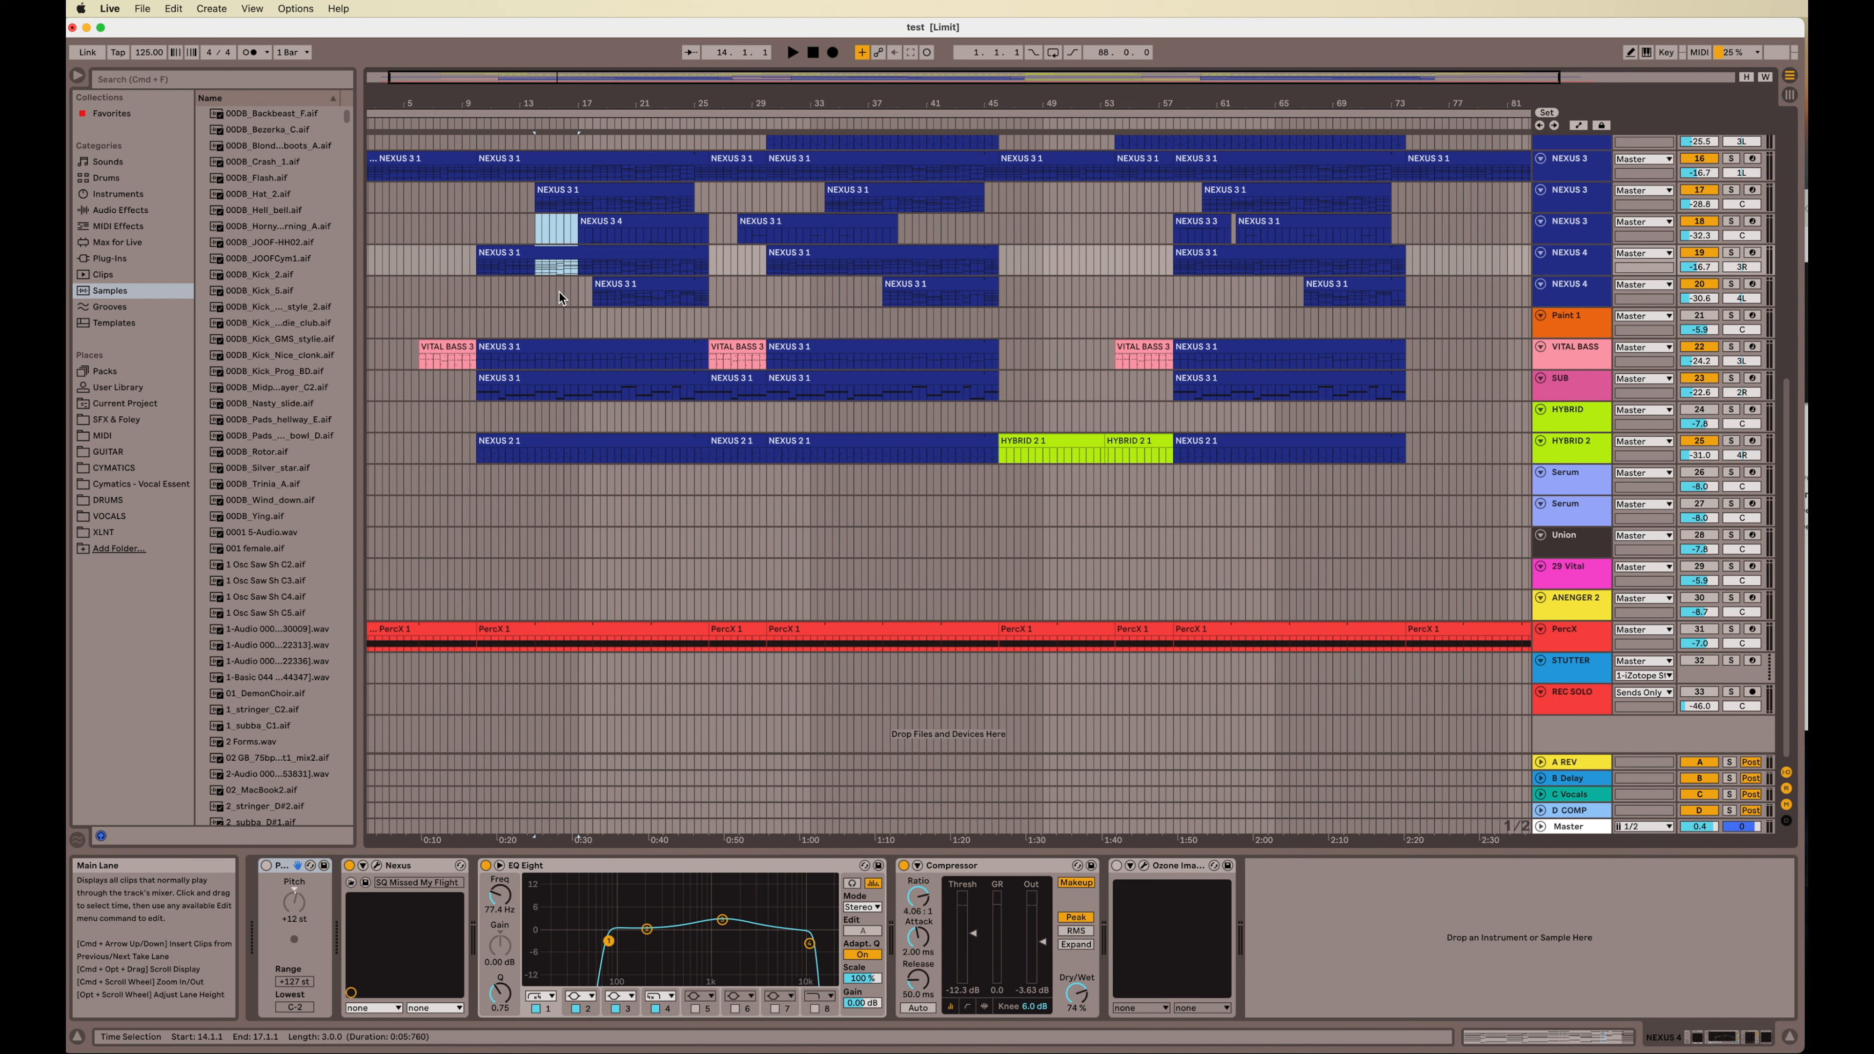
key("super+c")
key("super+shift+Delete")
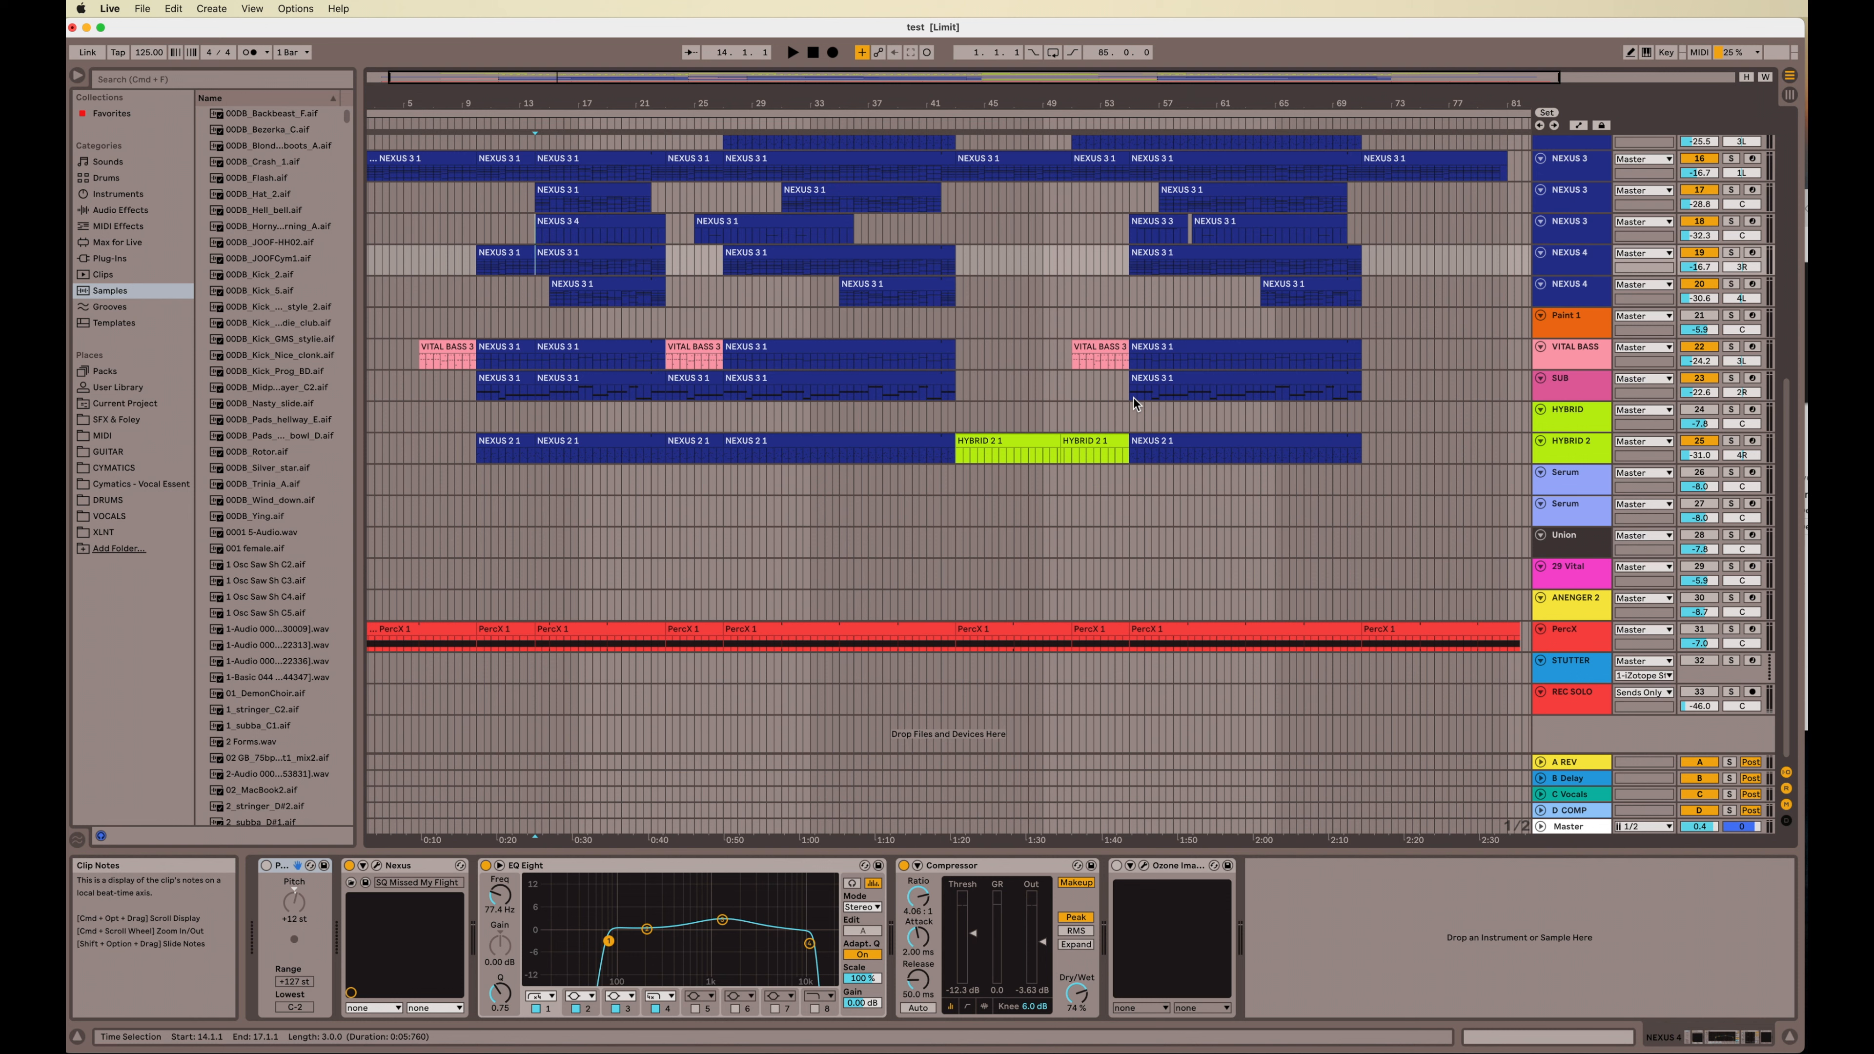
scroll(1191, 294, "right", 5)
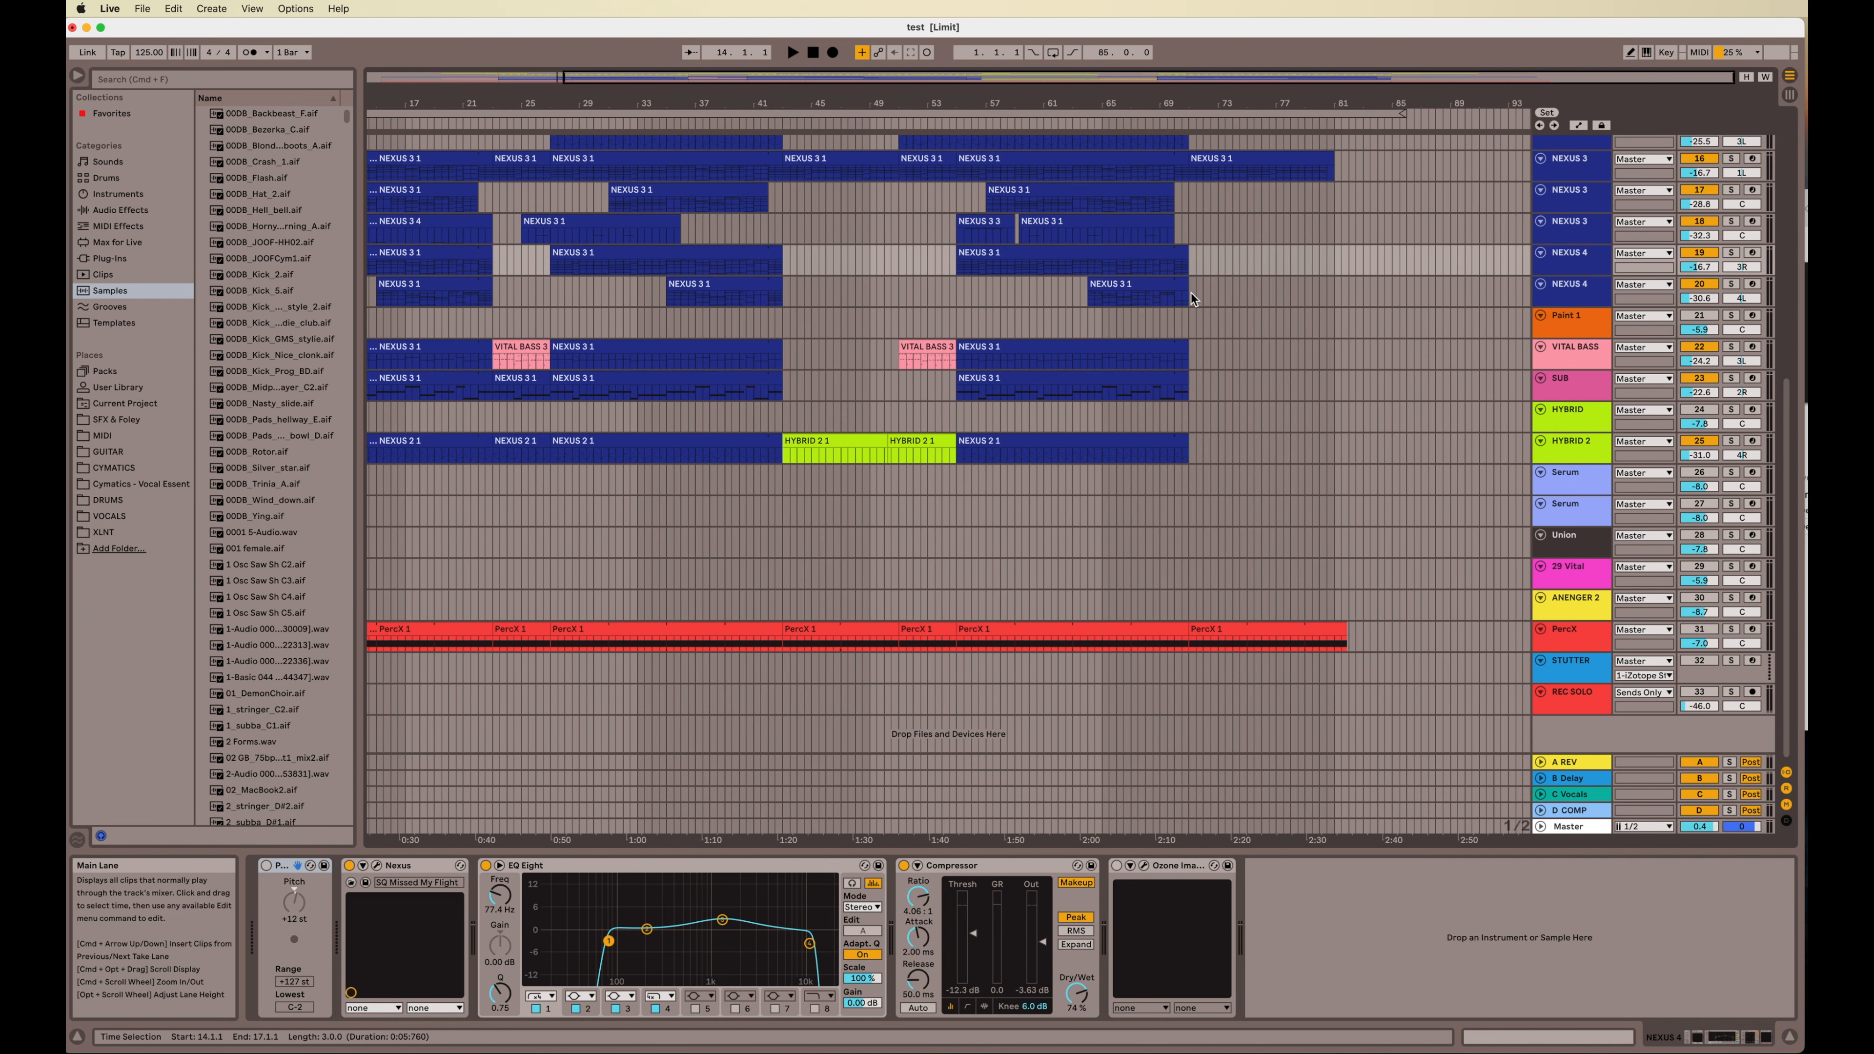
scroll(1191, 293, "left", 6)
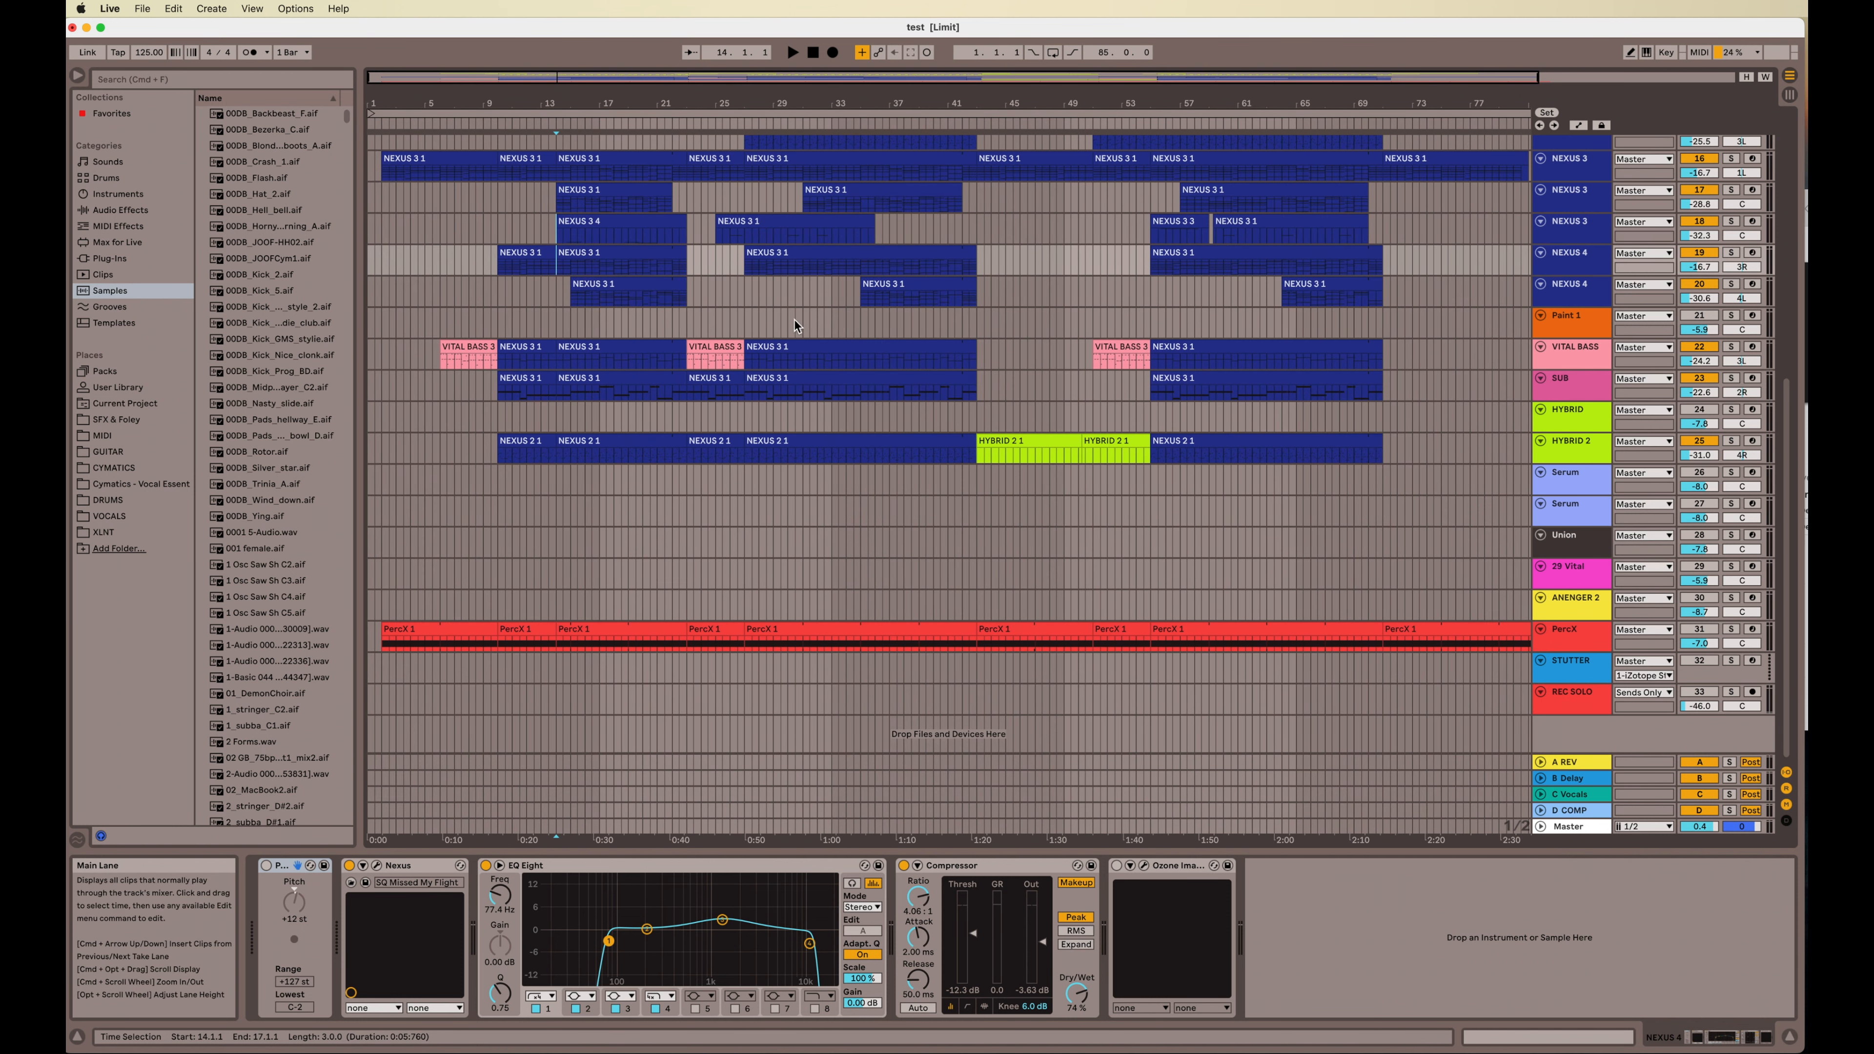
Step: Undo the time cut and clear the selection
left_click(173, 8)
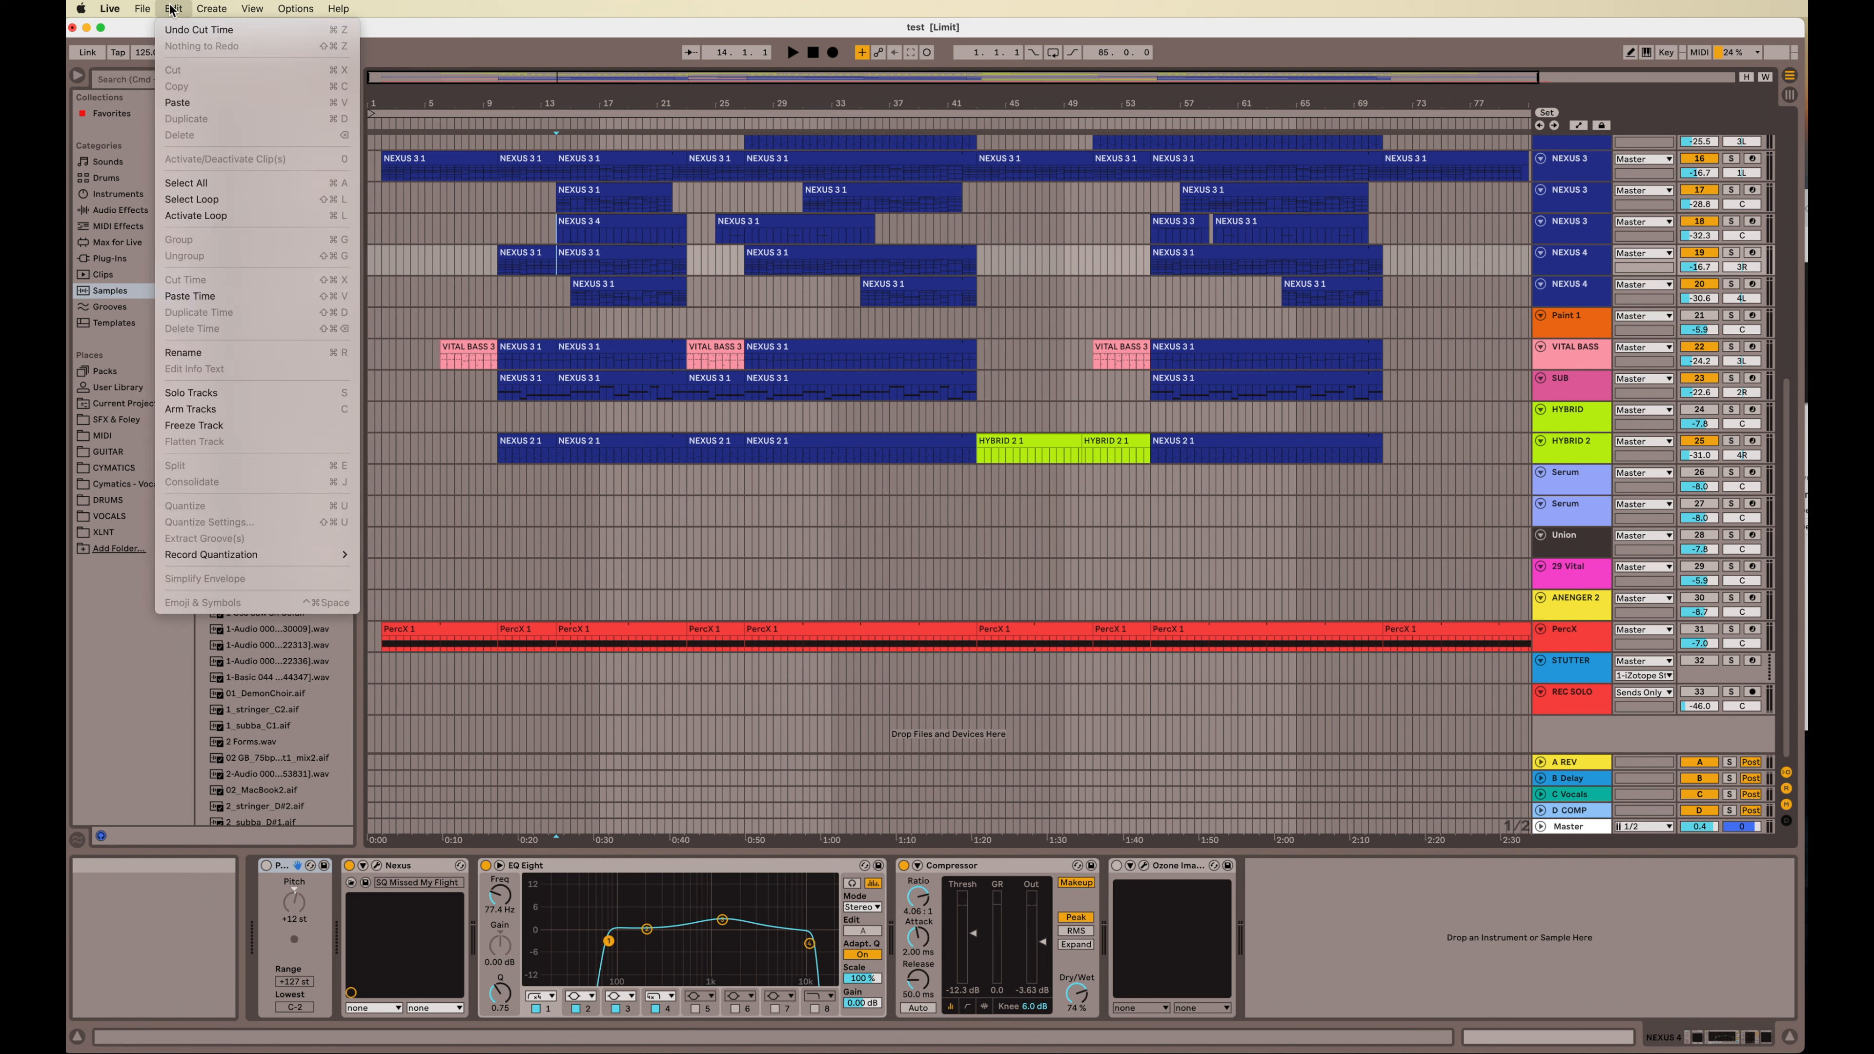
left_click(180, 29)
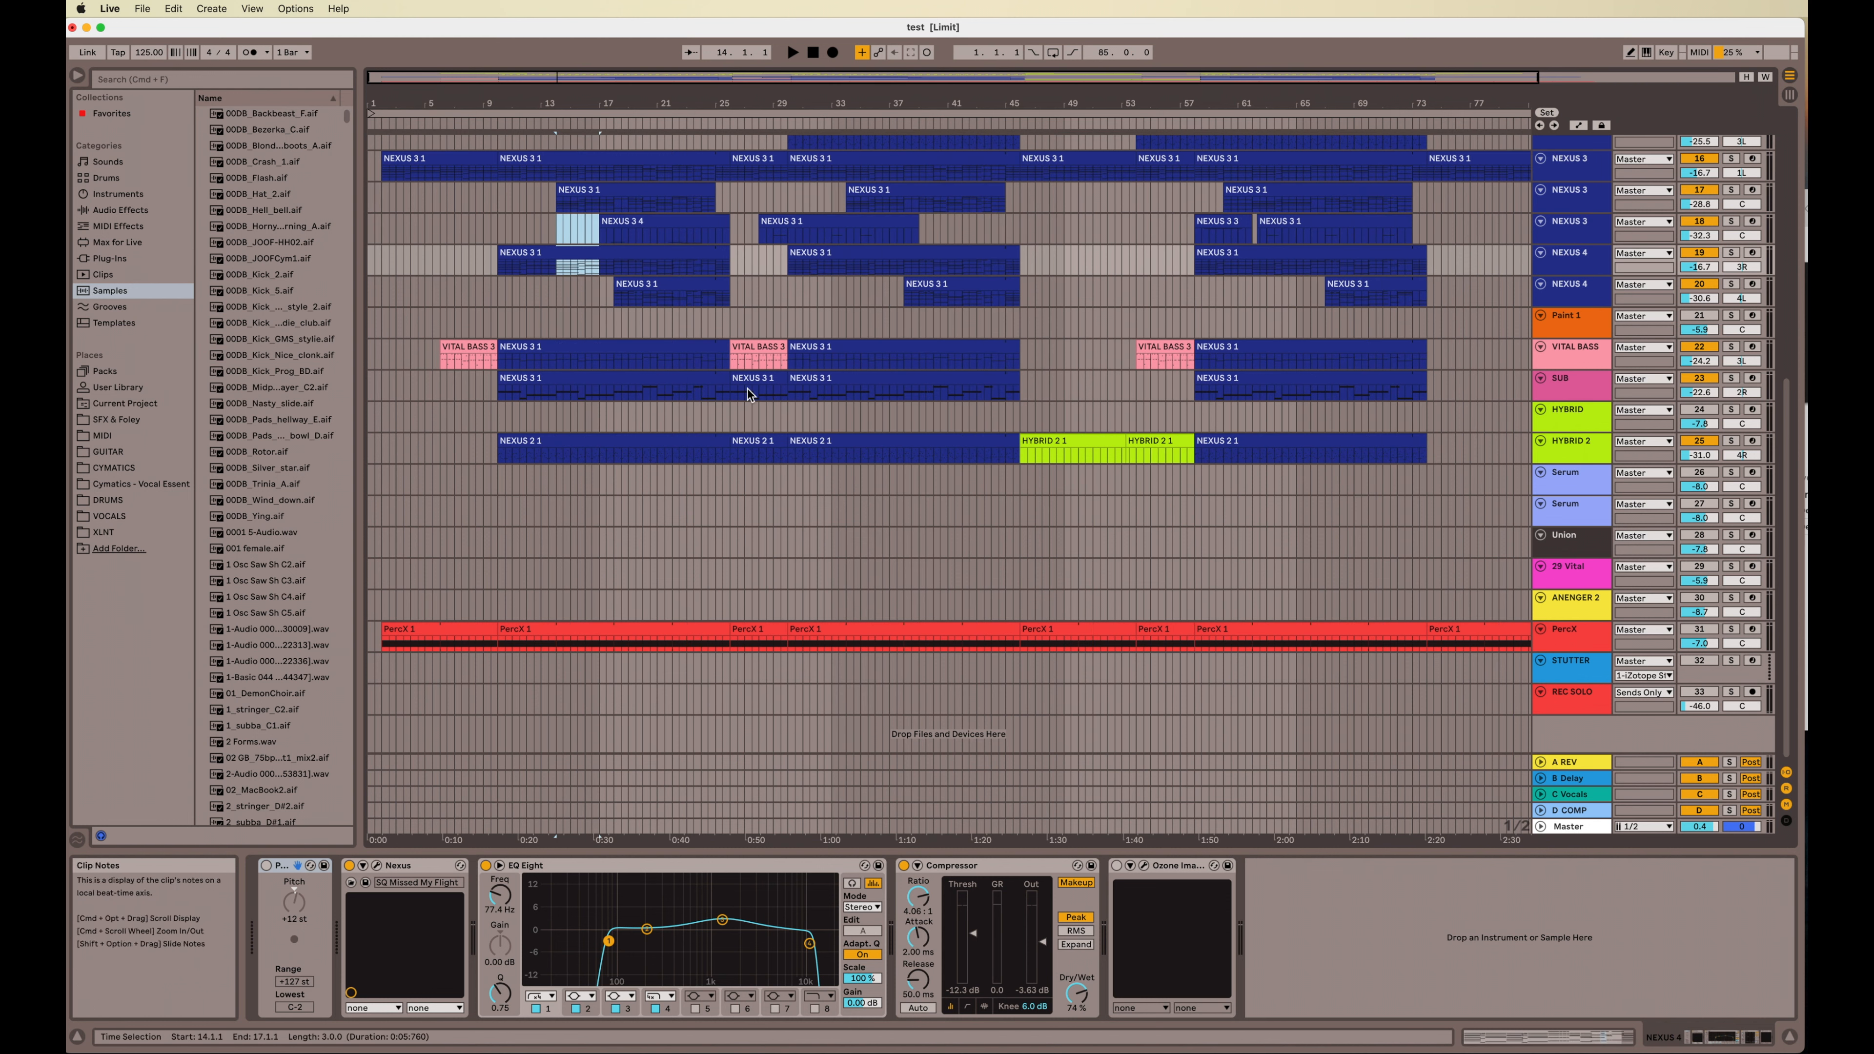
left_click(635, 328)
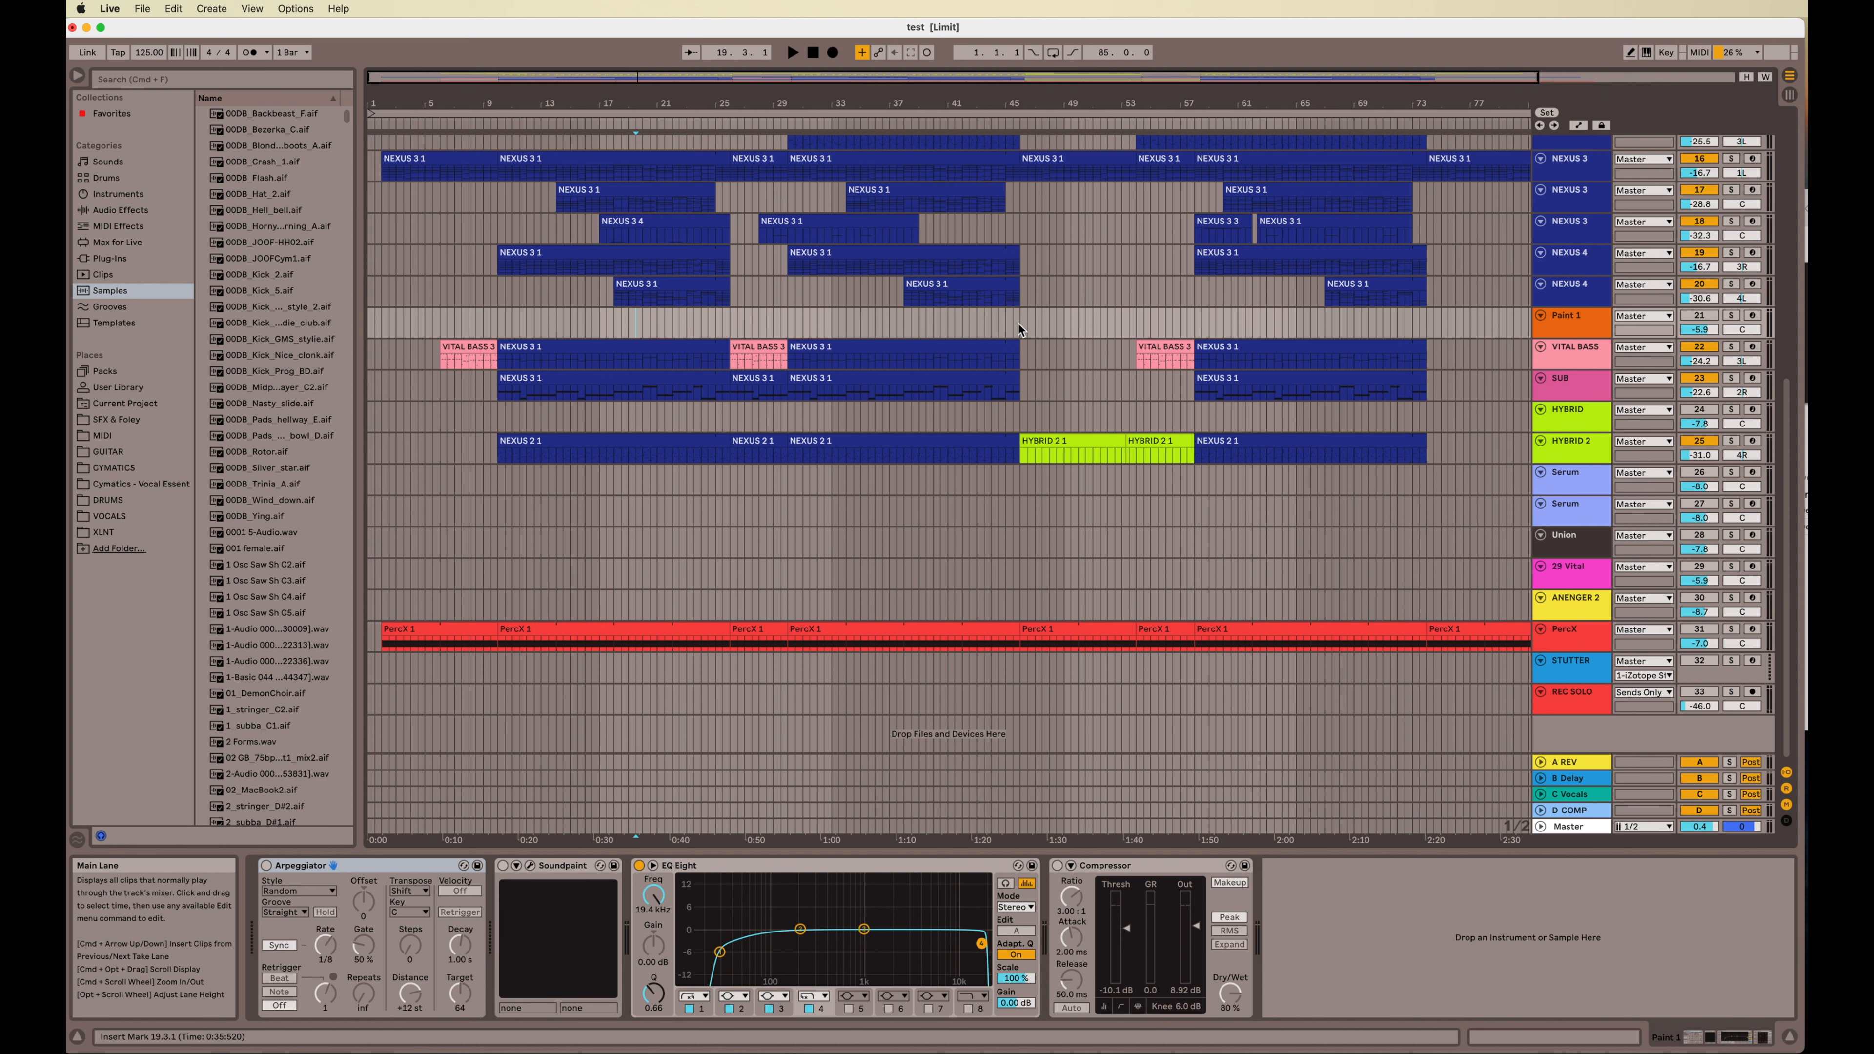
Step: Select the empty range from bar 46 to bar 60 on the Point 1 track and clear the selection
left_click_drag(1021, 324, 1223, 324)
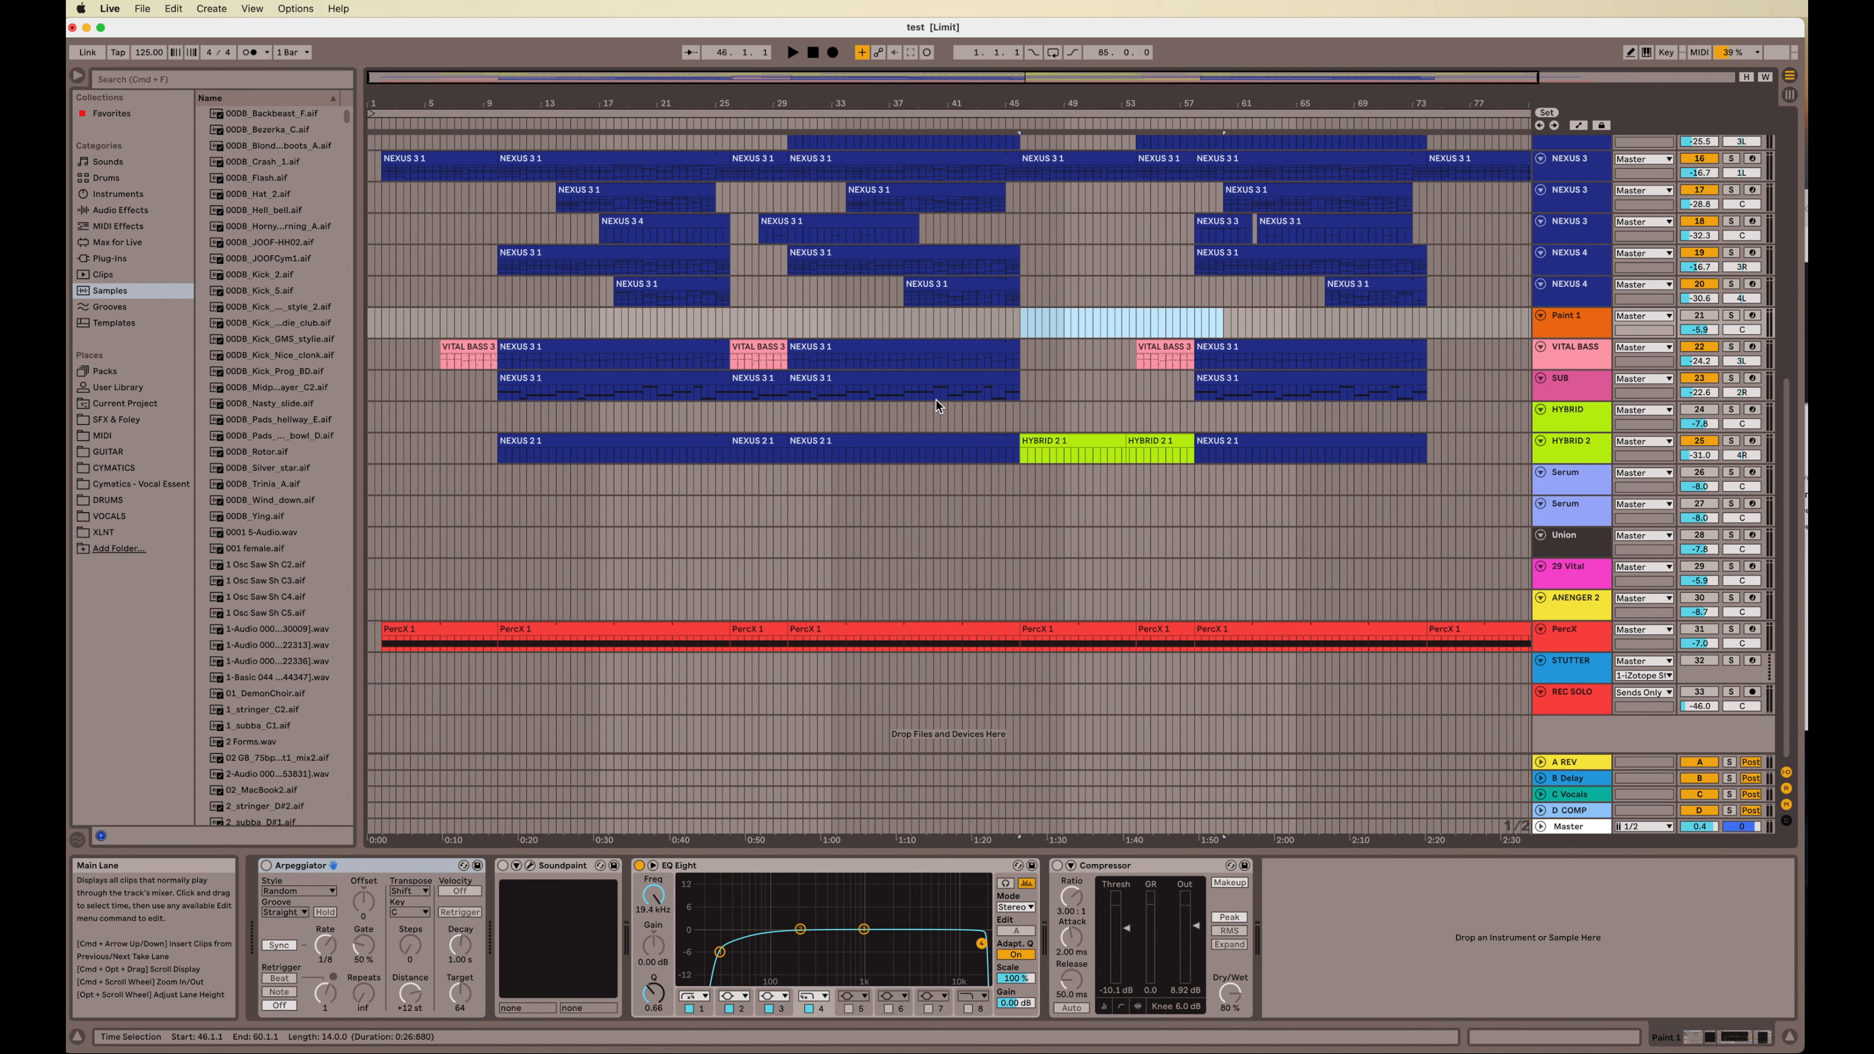
left_click(1083, 375)
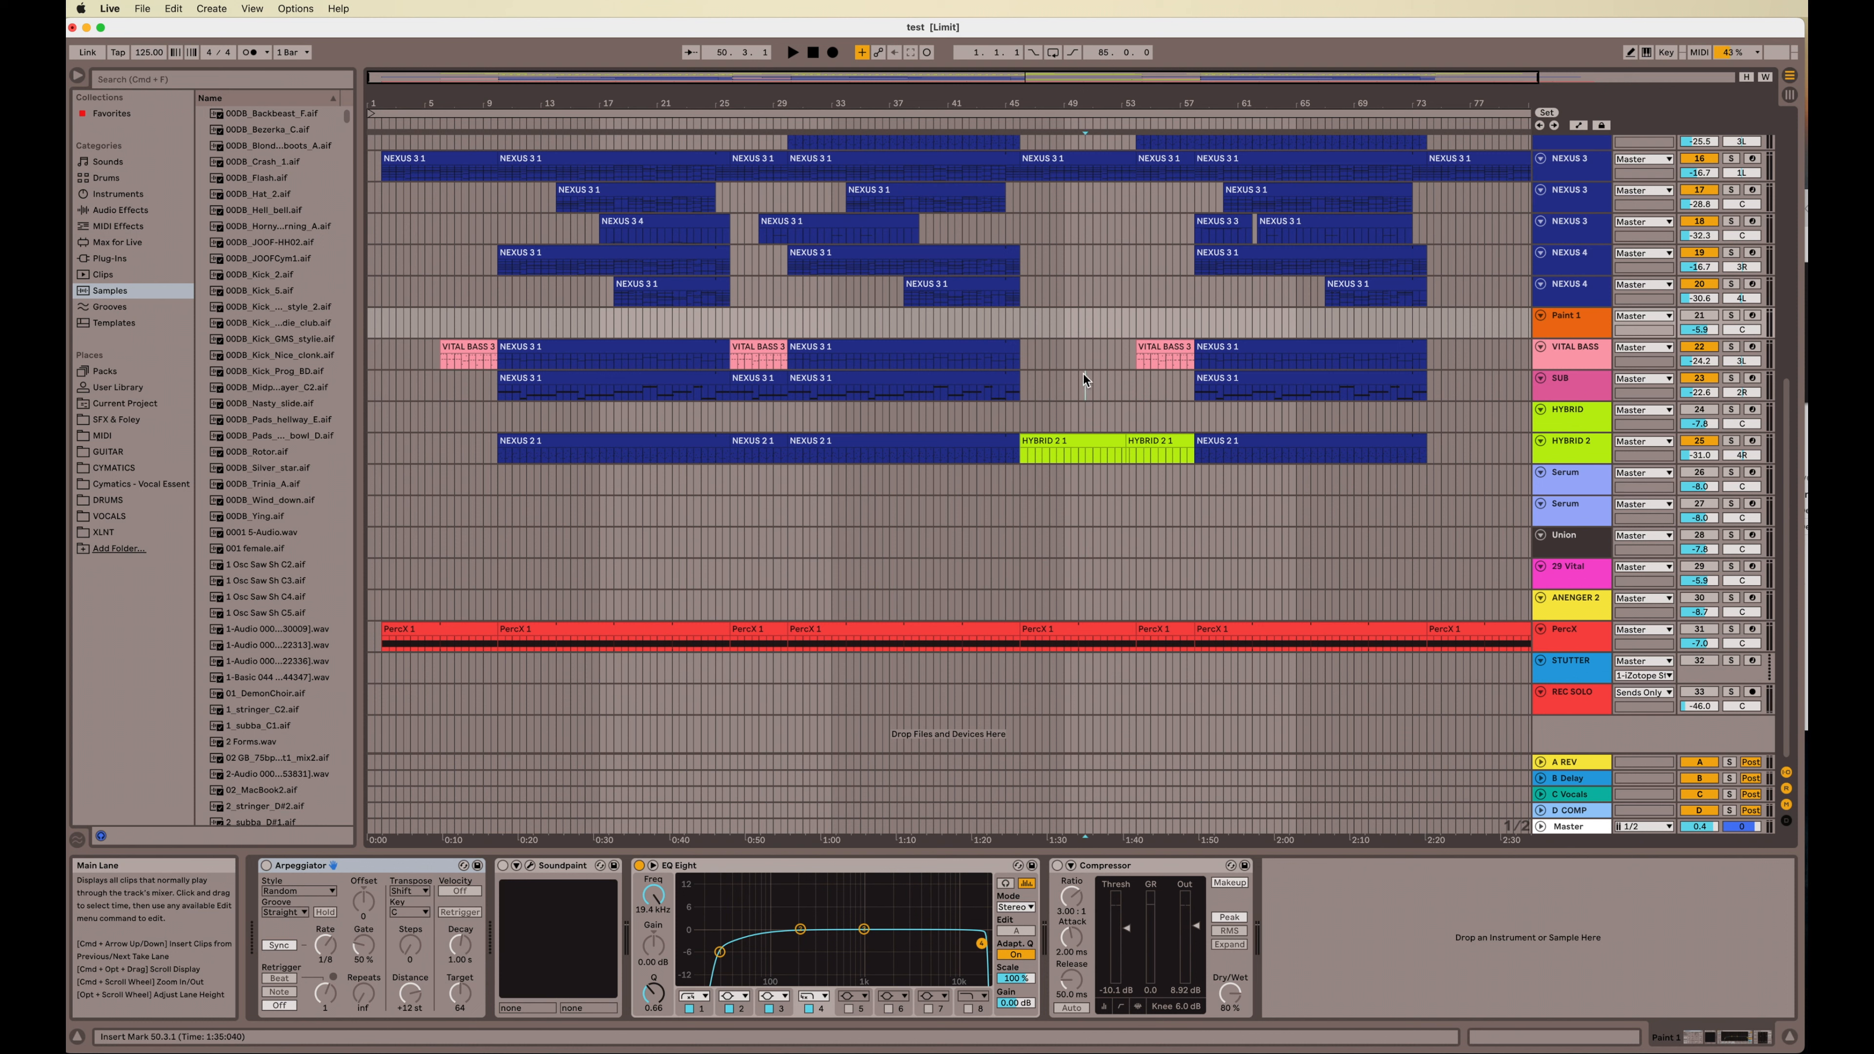